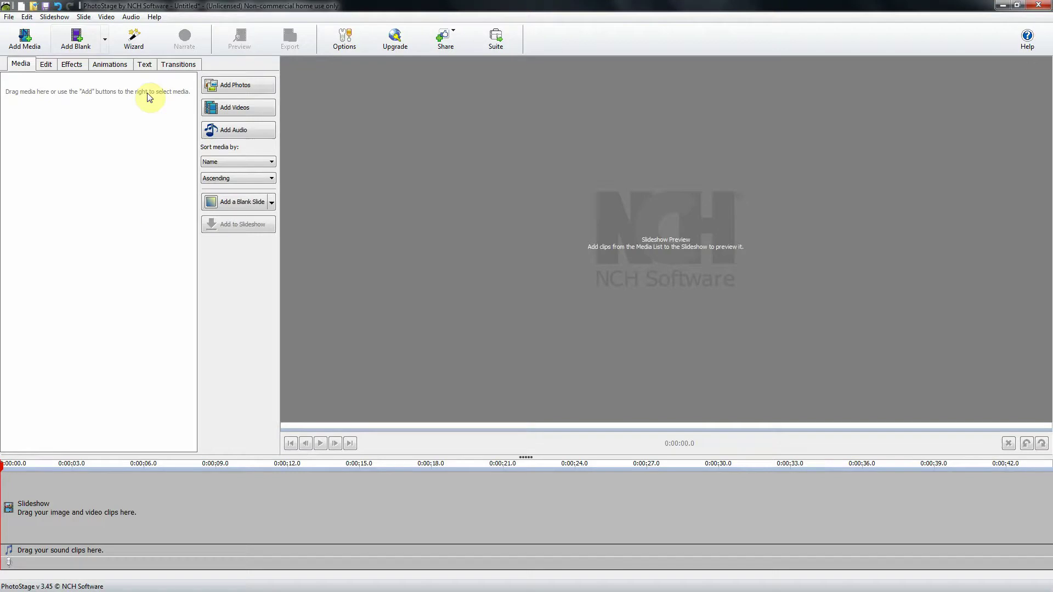
Step: Start a Quick Create slideshow from the Pictures folder with only the first image selected
left_click(54, 19)
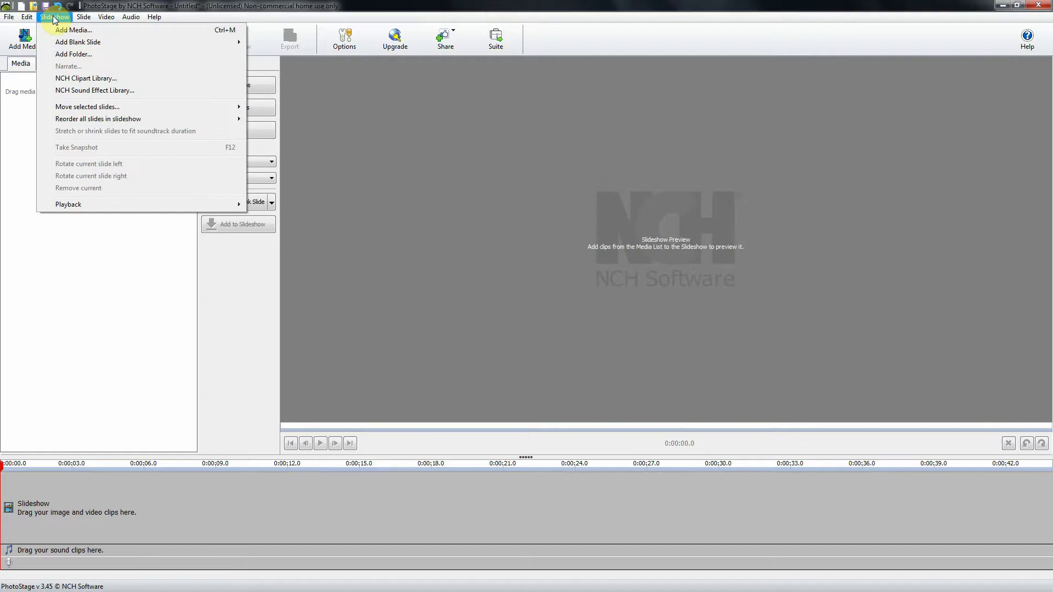
left_click(69, 54)
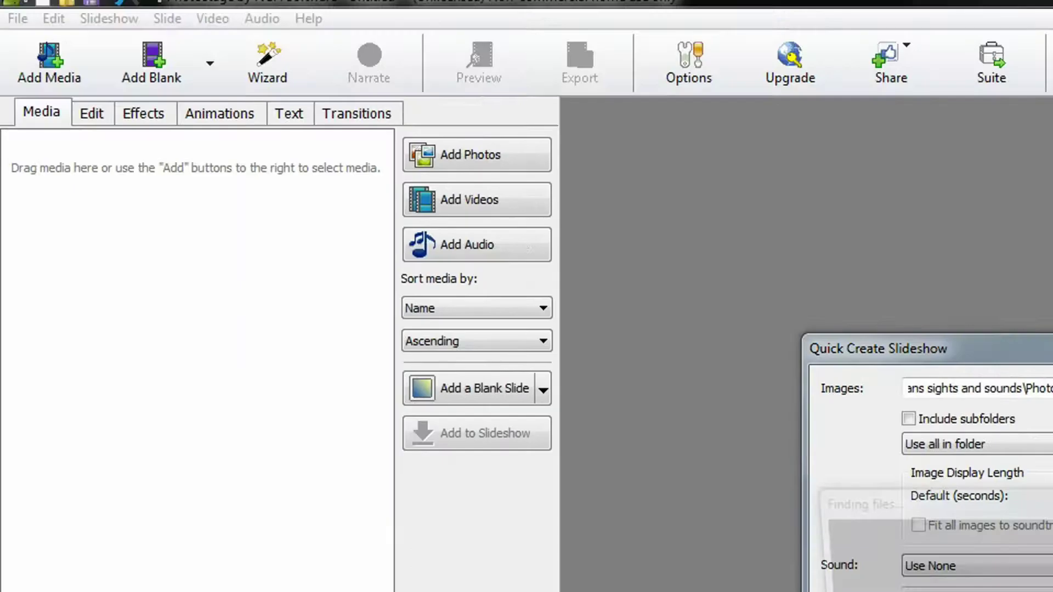
left_click(706, 163)
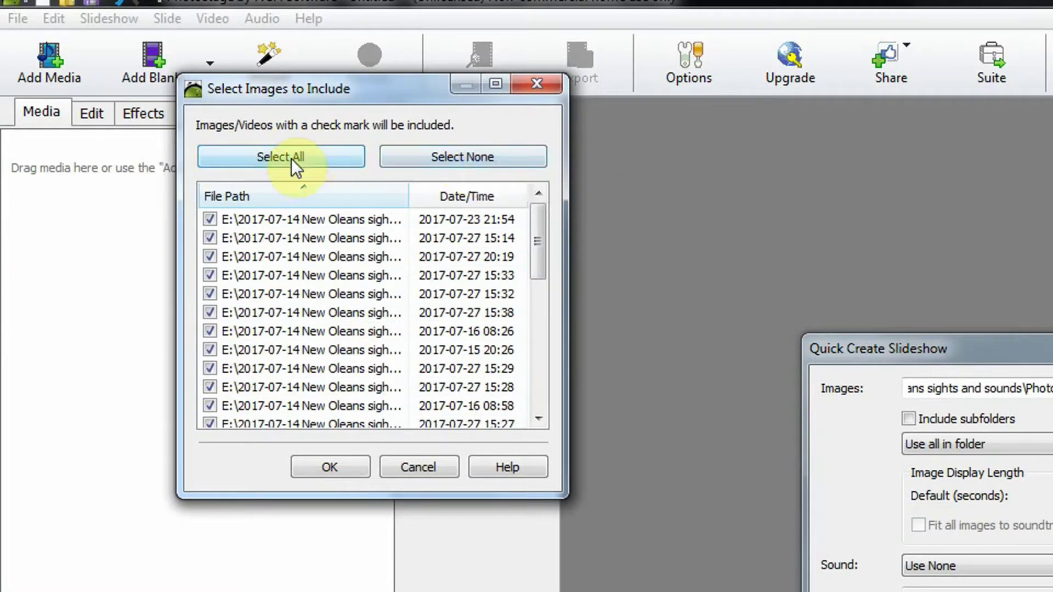
left_click(470, 154)
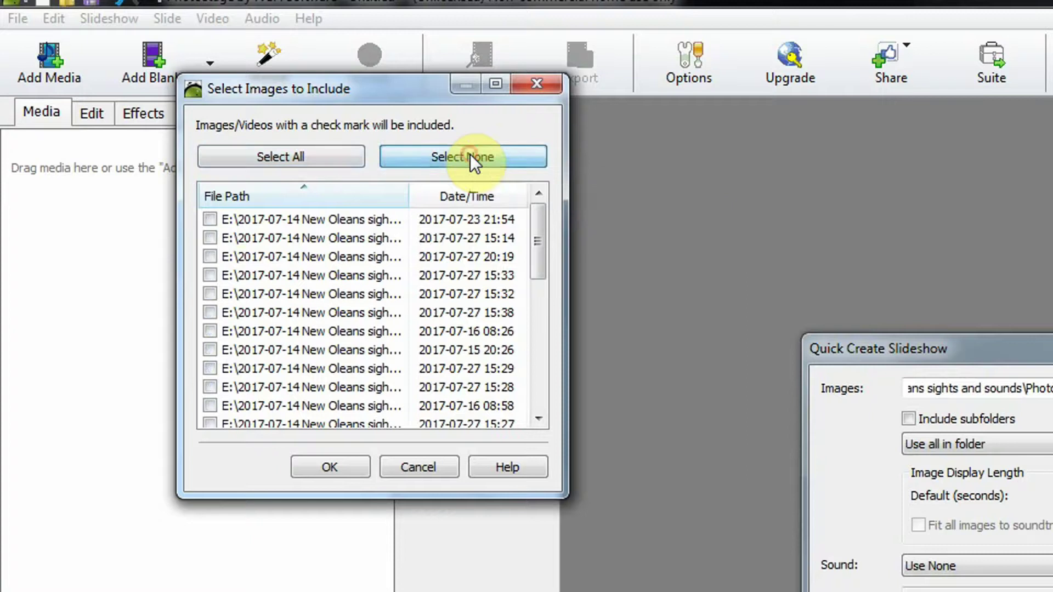
left_click(209, 219)
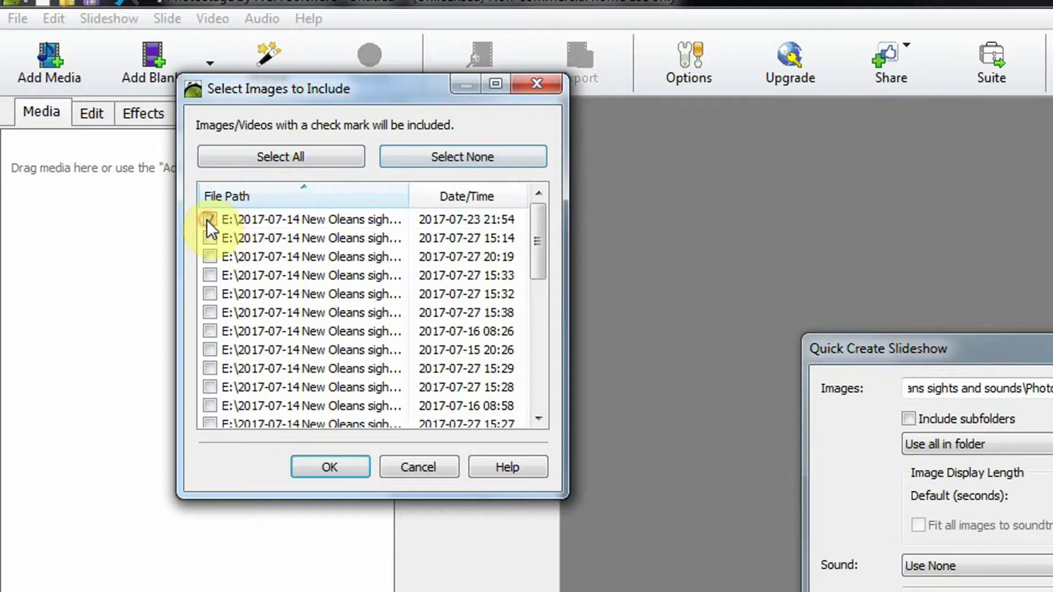
left_click(333, 467)
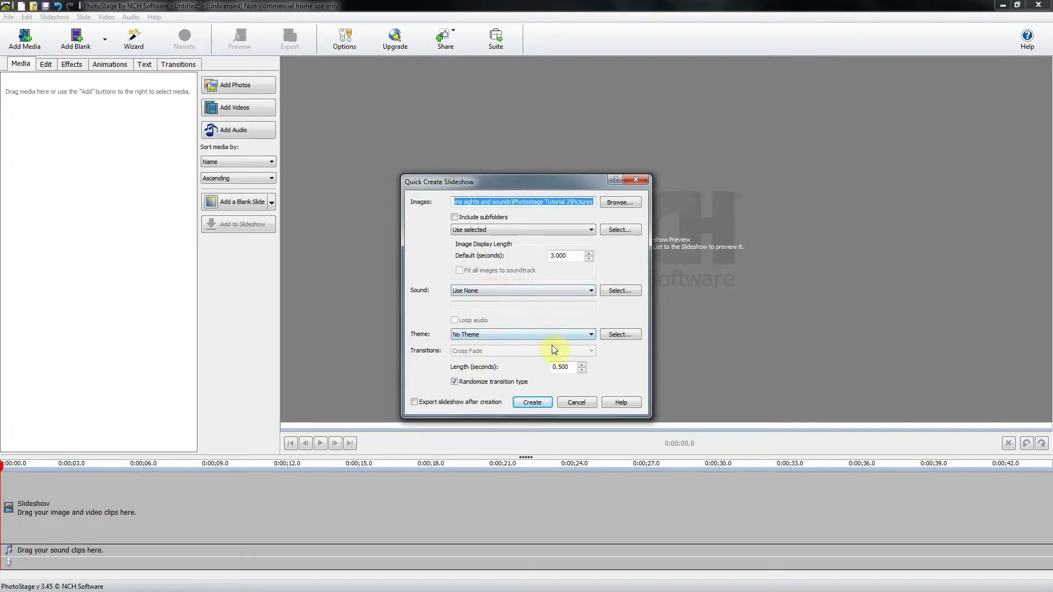
Step: Apply the Elegant background theme and generate the slideshow from Drummers.jpg
left_click(591, 335)
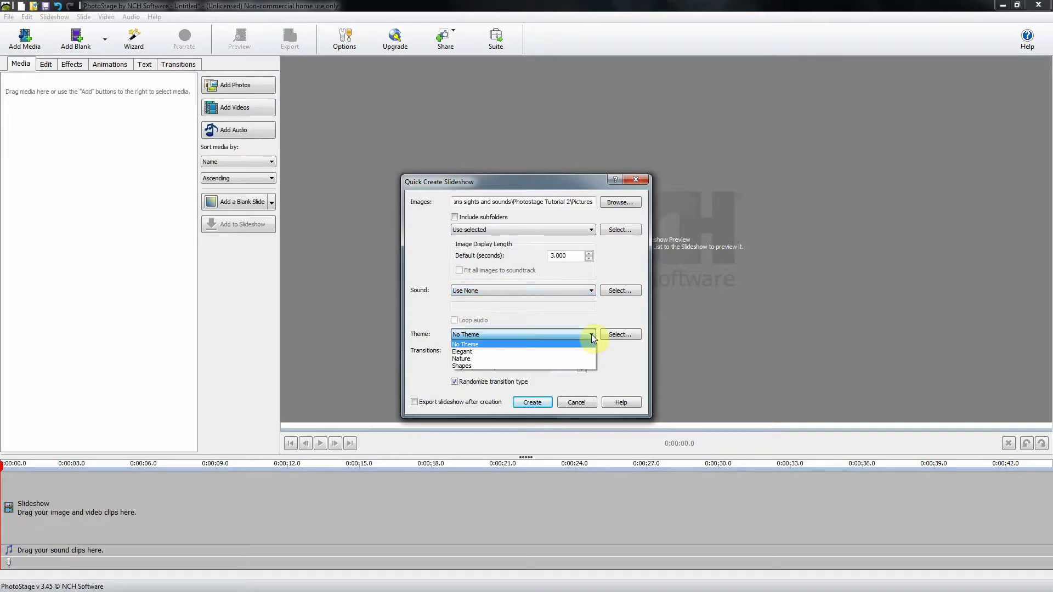
left_click(463, 353)
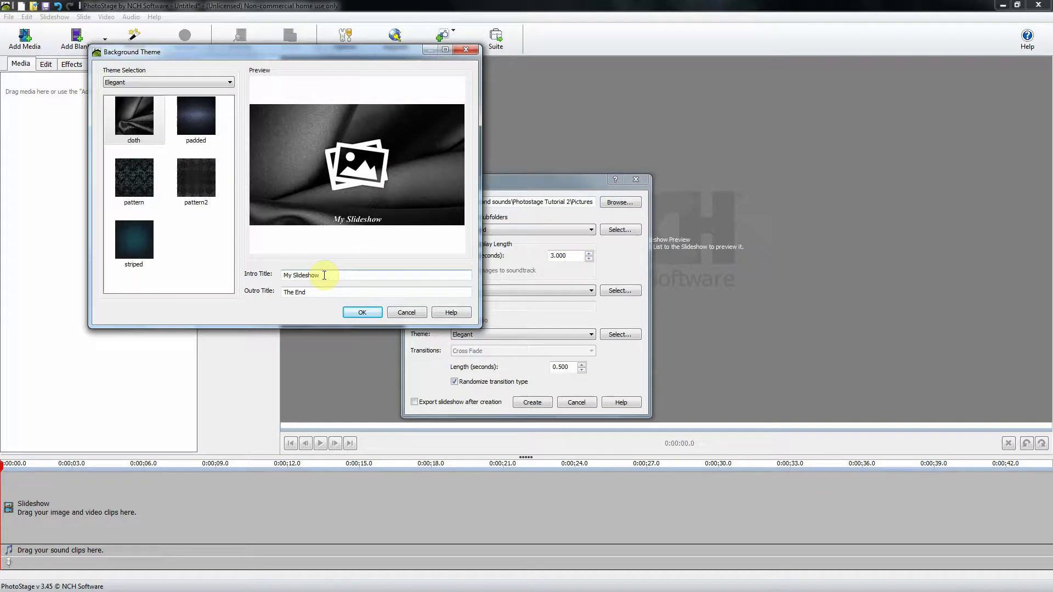
left_click(363, 311)
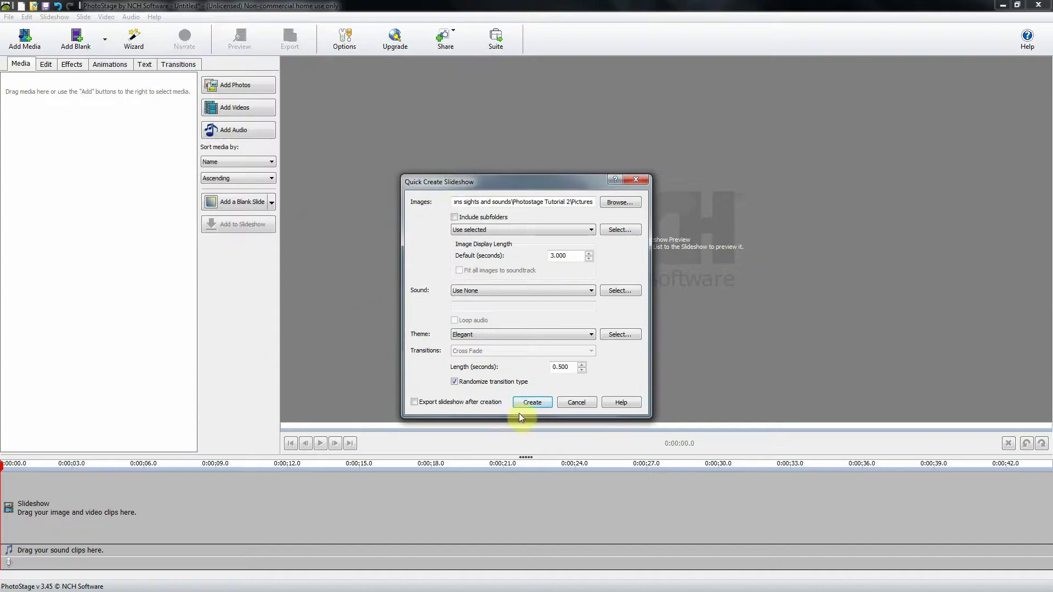
left_click(534, 406)
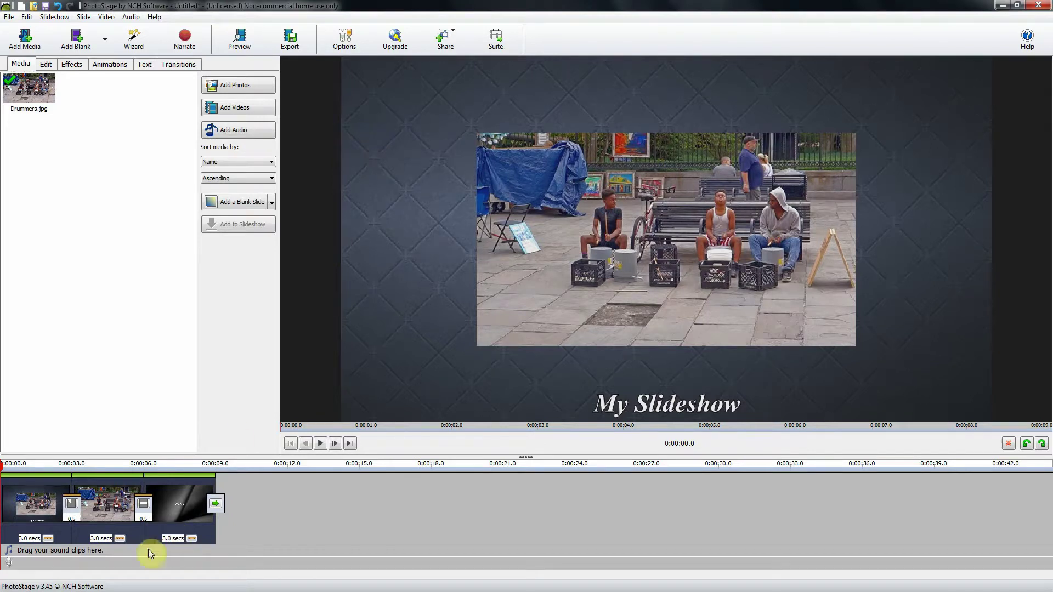
Step: Delete the Drummers slide, leaving the intro and The End slides
left_click(107, 540)
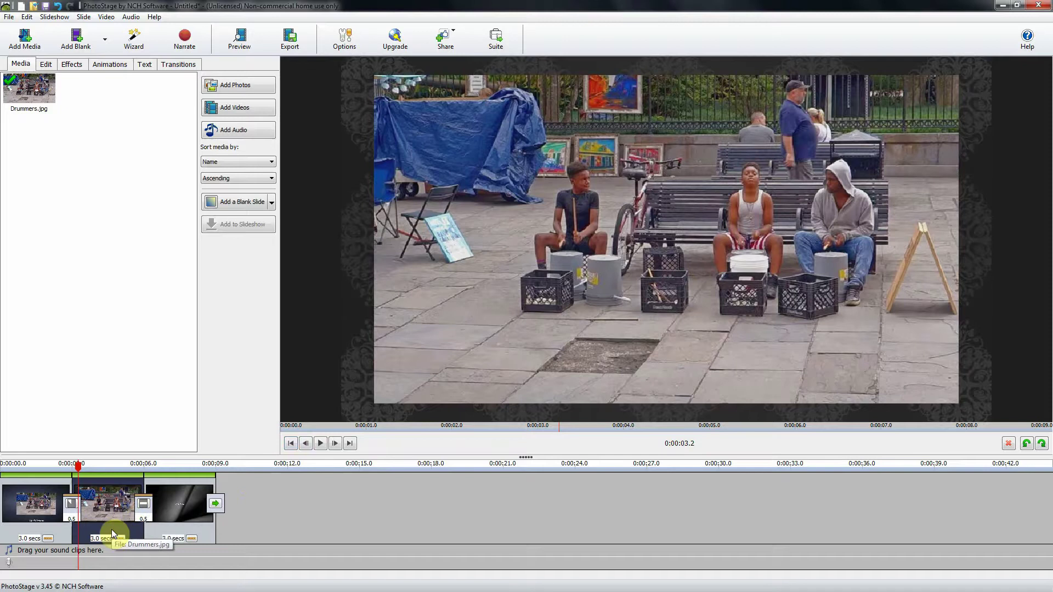
key("Delete")
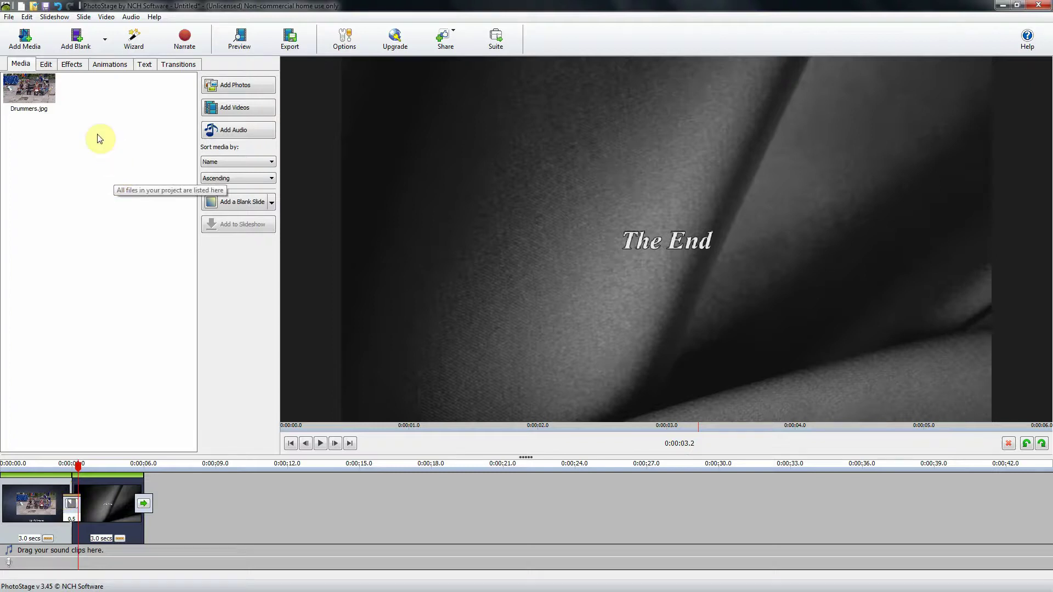
Step: Add every photo from Photostage Tutorial 2\Pictures, Drummers.jpg through DSC08246a.jpg, to the media list
left_click(237, 87)
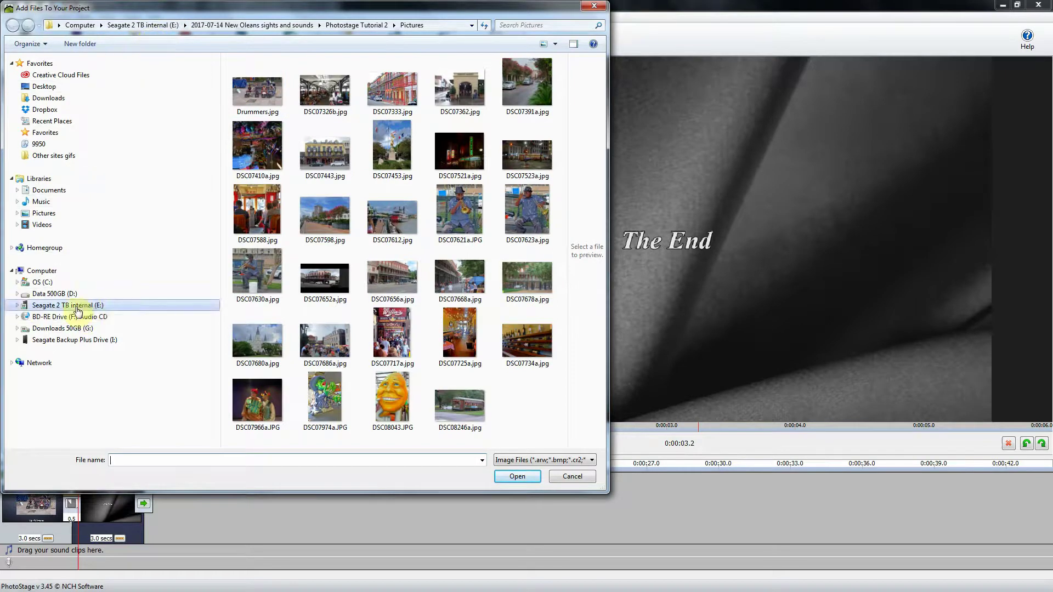
left_click(17, 305)
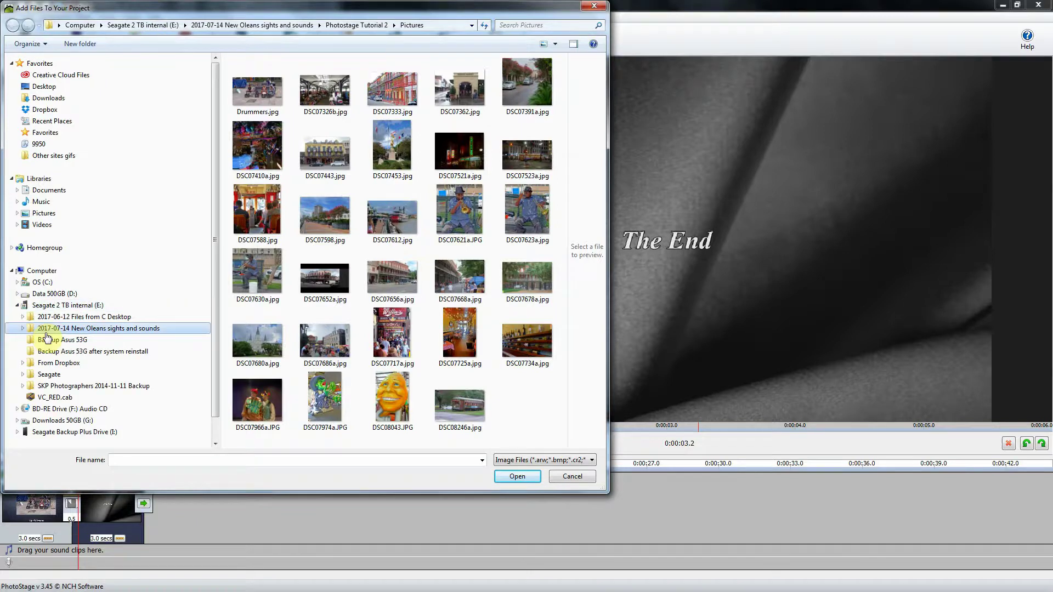
left_click(23, 328)
left_click(41, 354)
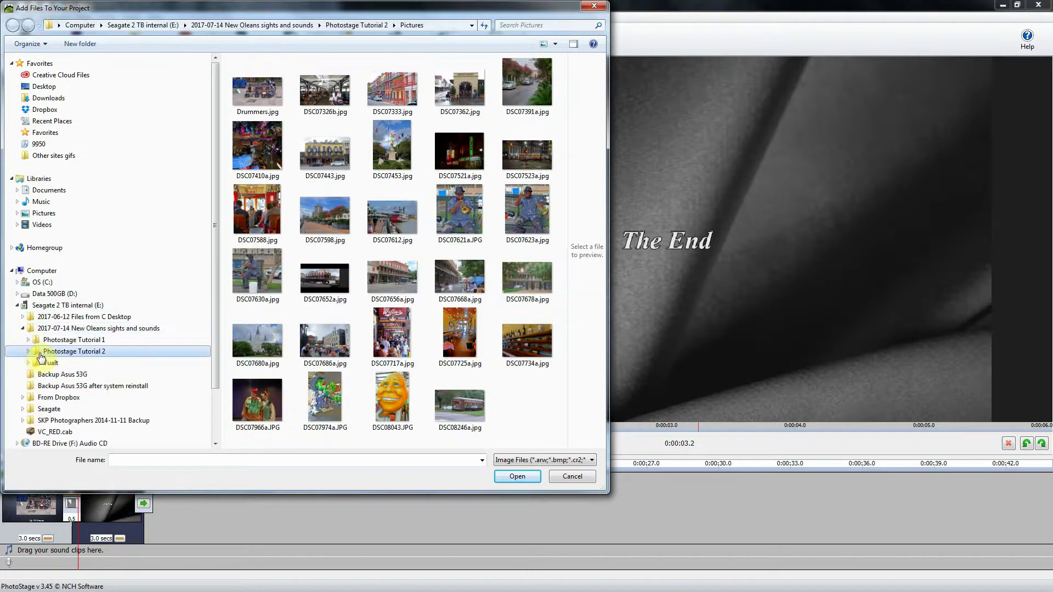
left_click(28, 352)
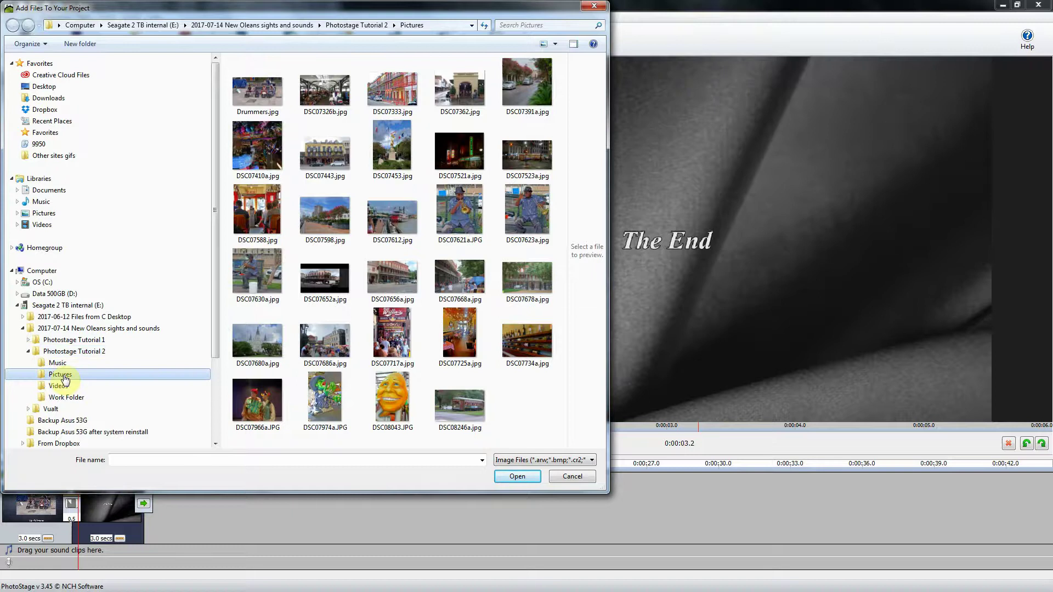
left_click(261, 91)
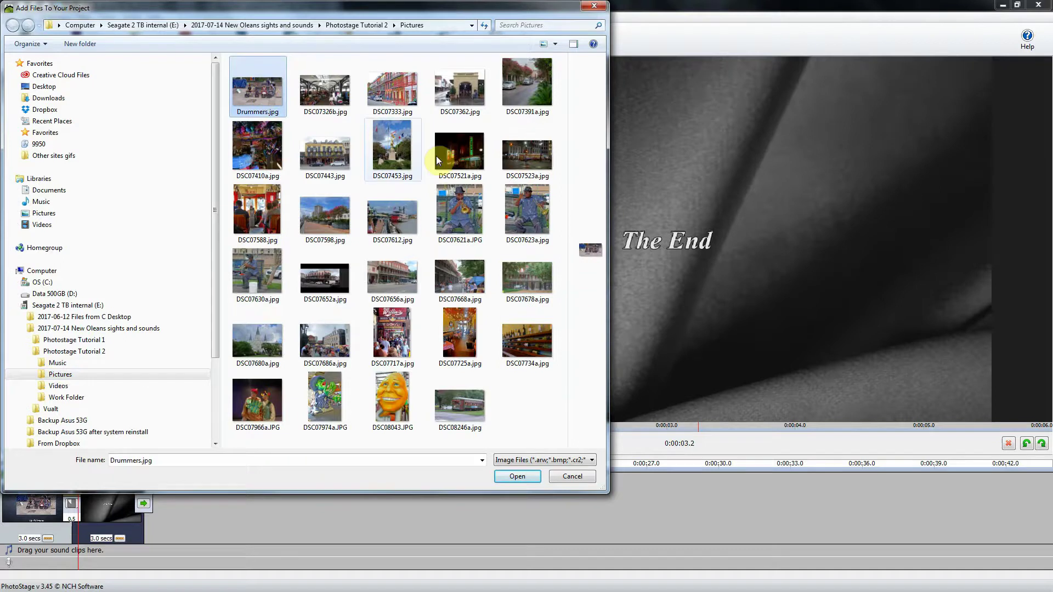
left_click(461, 406, "shift")
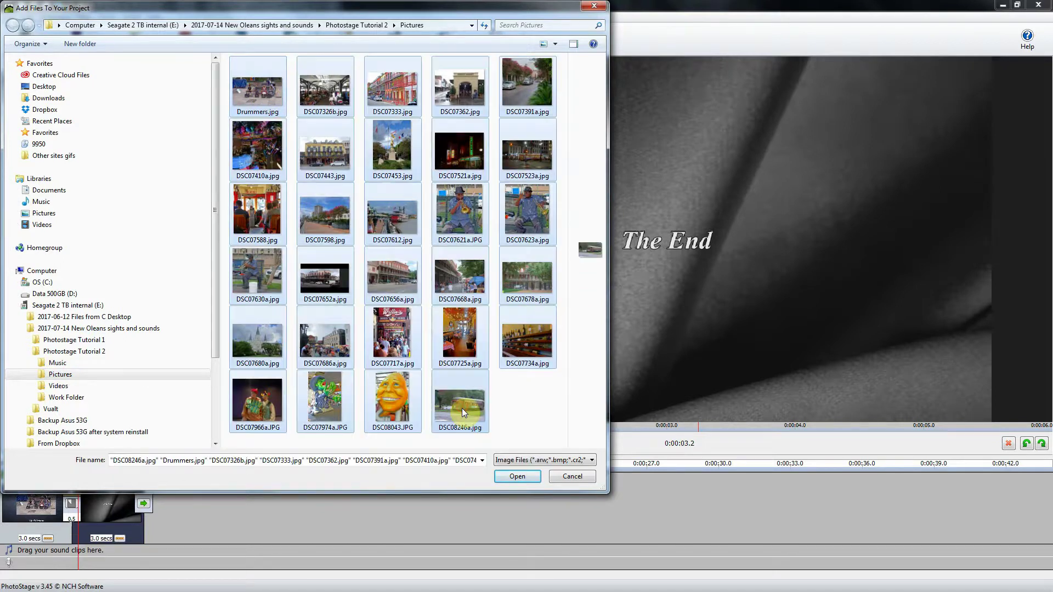
left_click(527, 479)
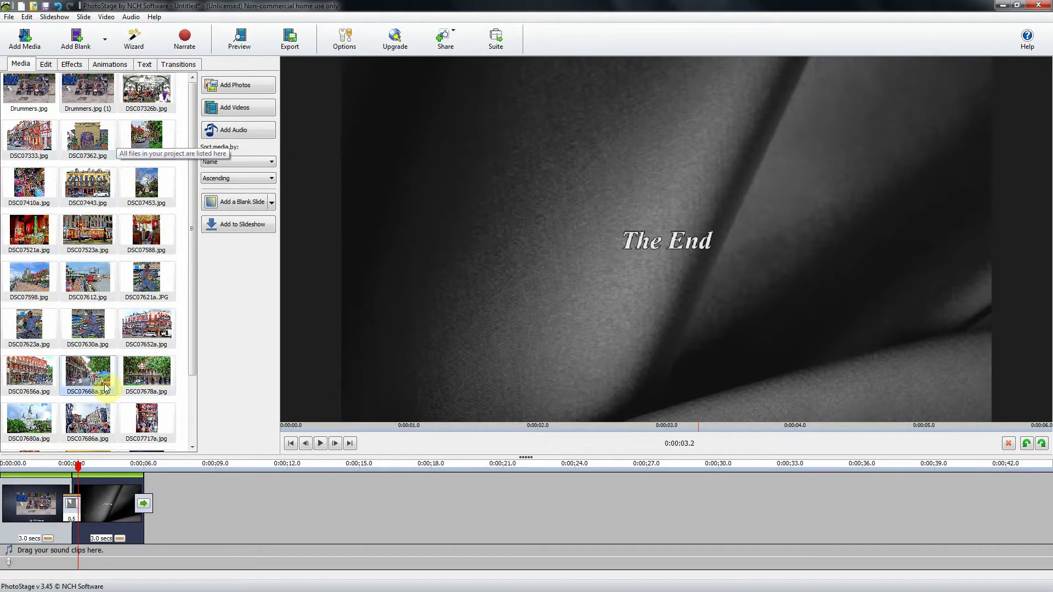
left_click(238, 109)
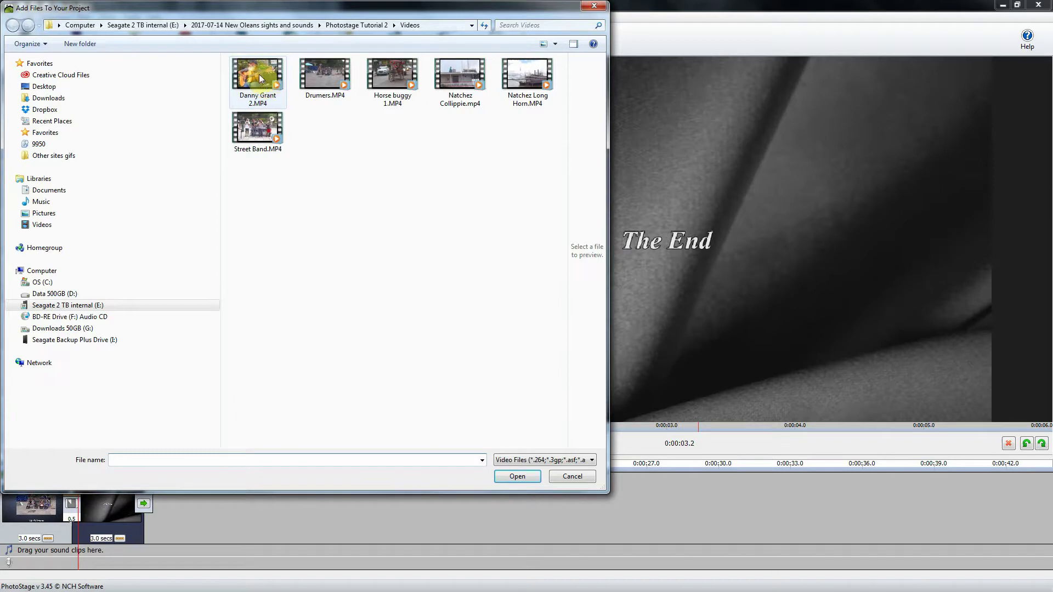
left_click(260, 78)
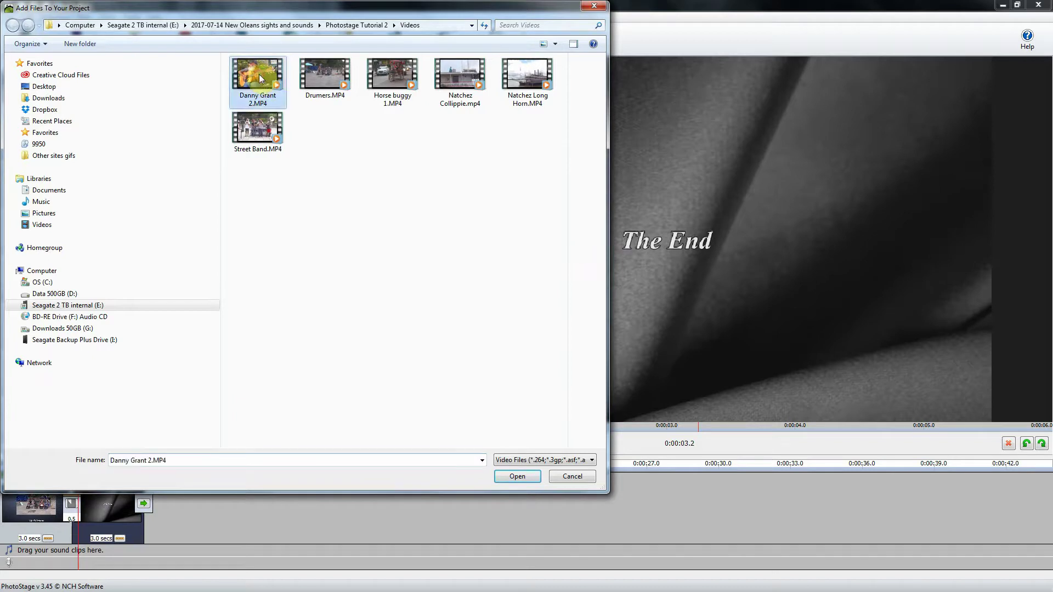
left_click(396, 73, "ctrl")
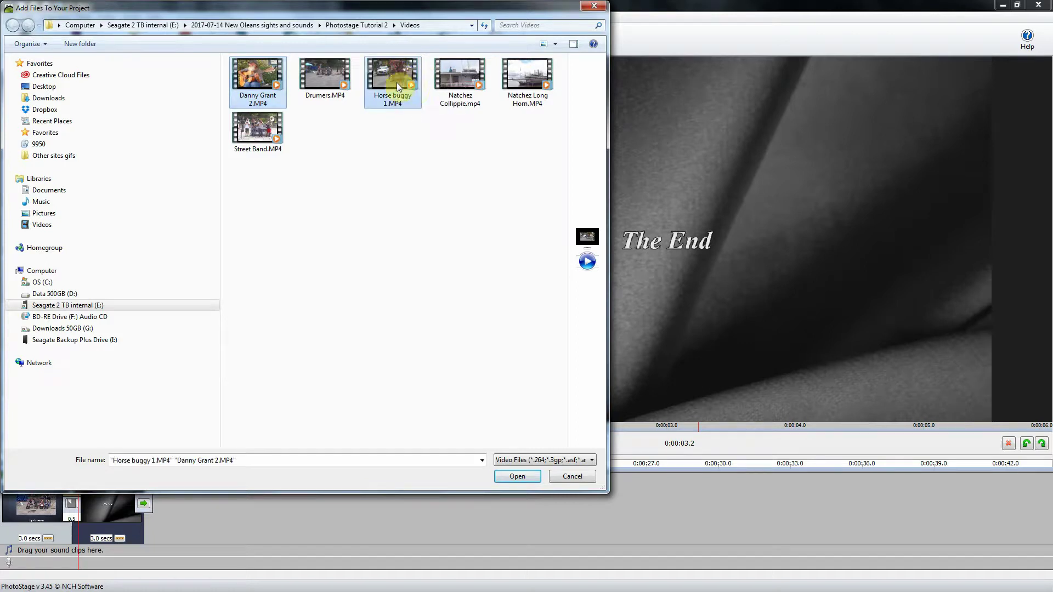
left_click(459, 78, "ctrl")
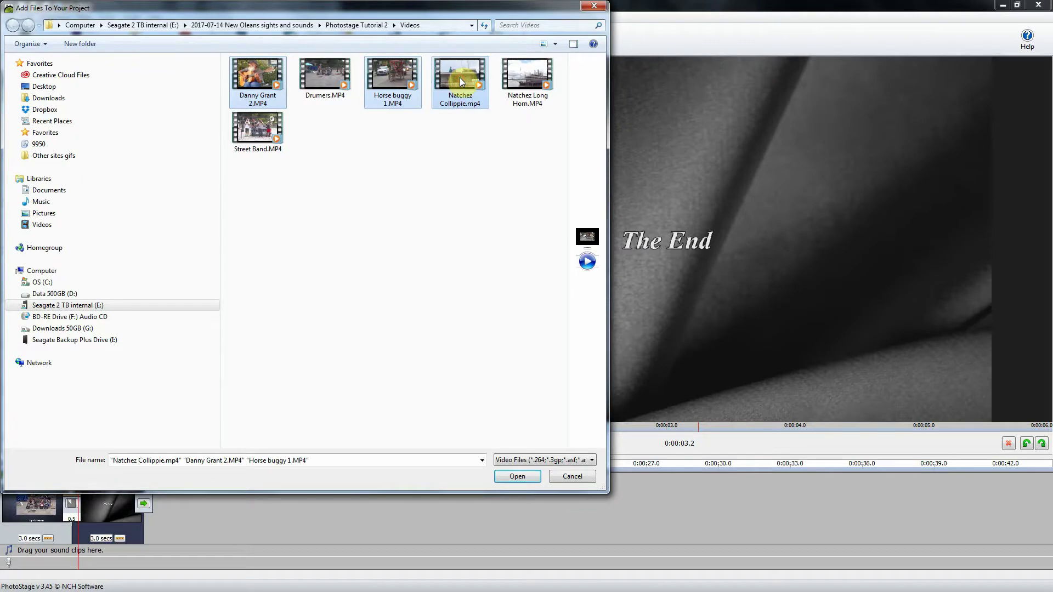
left_click(524, 70, "ctrl")
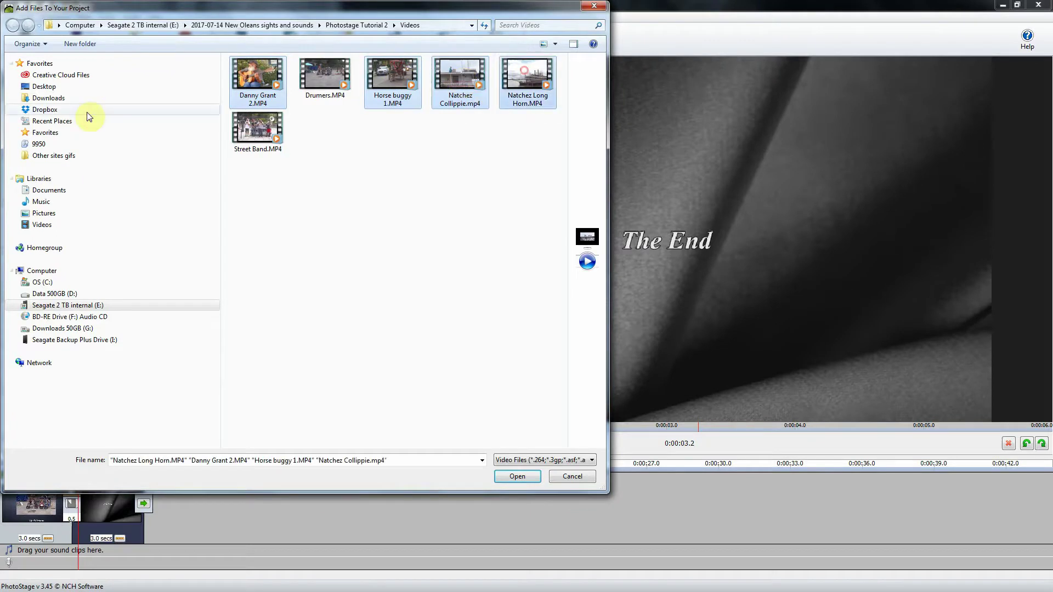
left_click(259, 130, "ctrl")
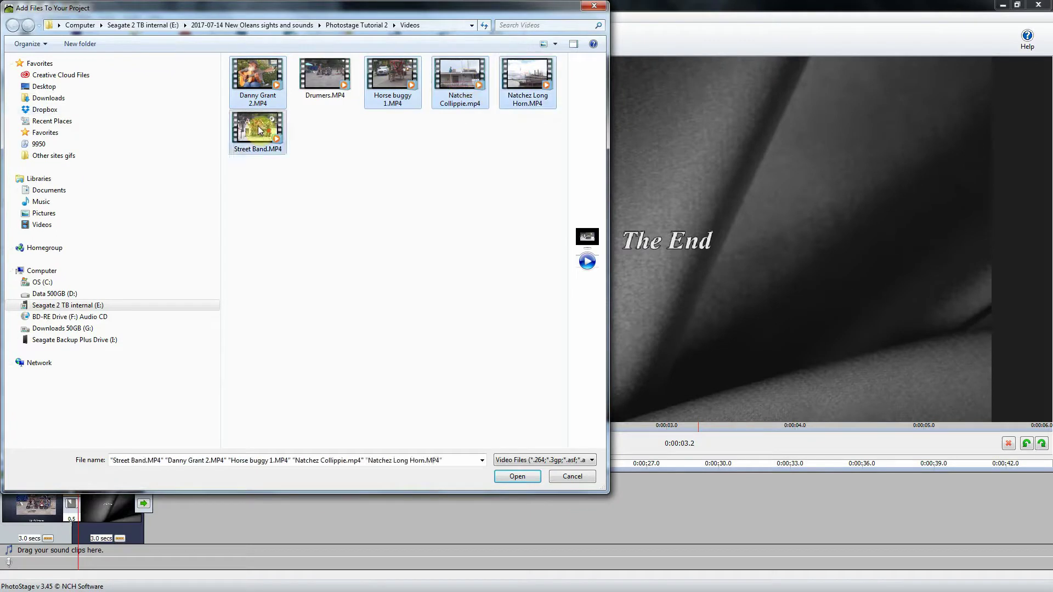
left_click(523, 478)
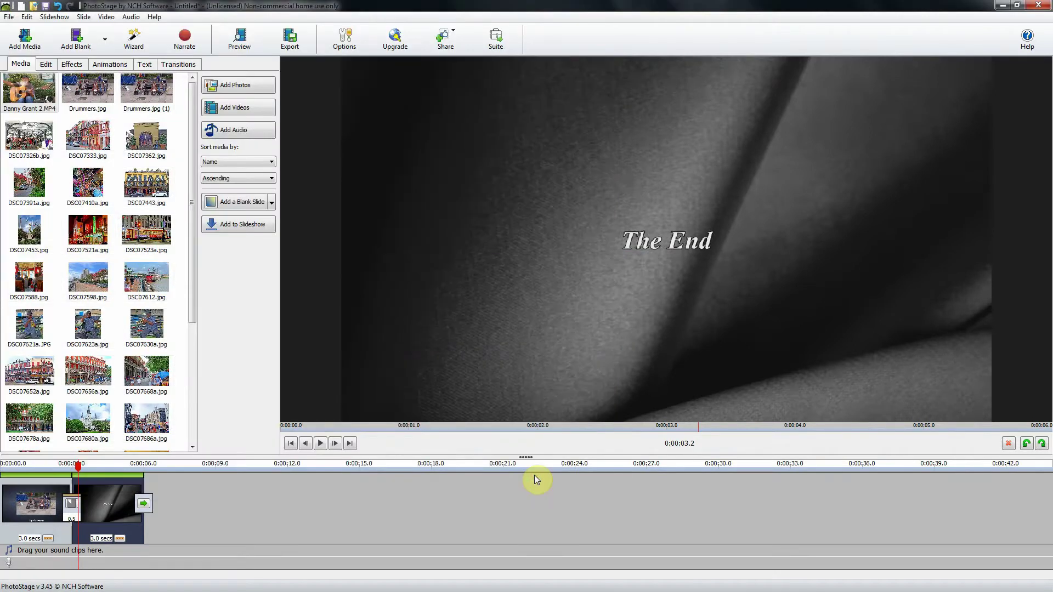
Step: Add the music file If_I_Had_a_Chicken.mp3 to the project's media list
left_click(231, 131)
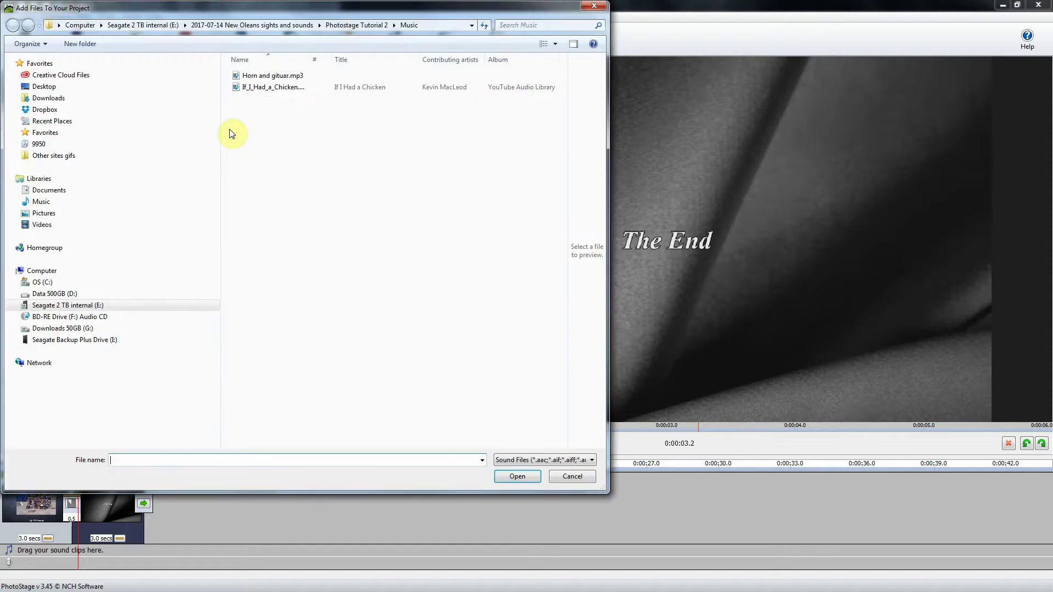
left_click(260, 88)
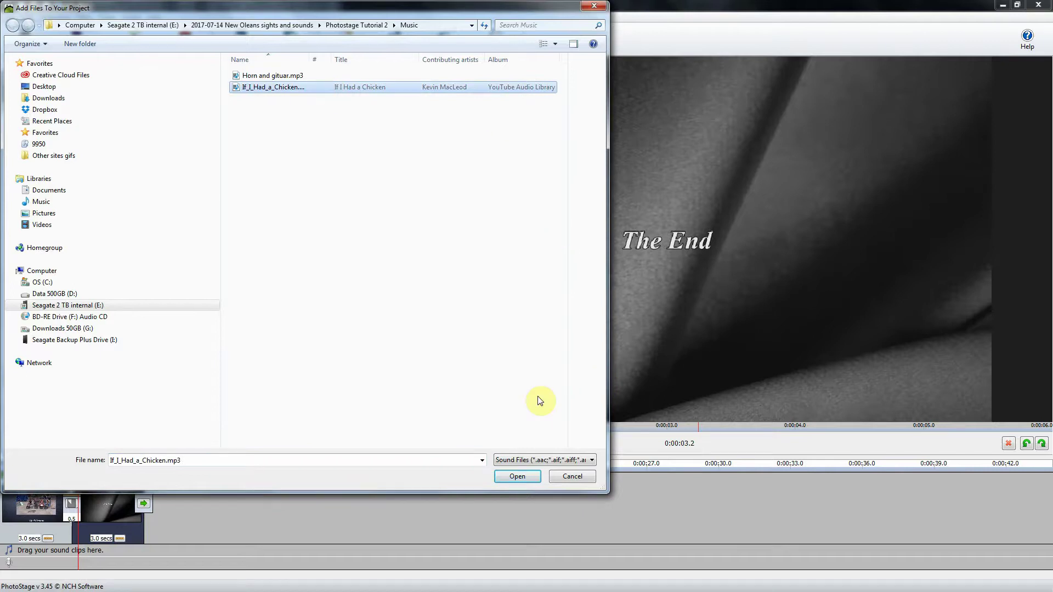
left_click(518, 476)
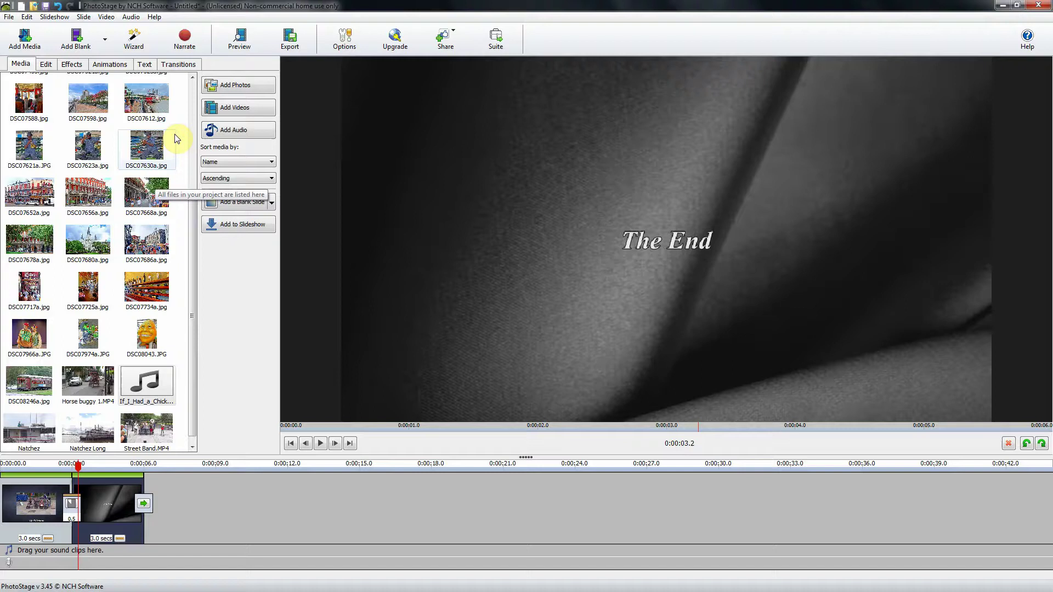
Step: Add the photos Drummers.jpg through DSC08246a.jpg to the timeline as slides
left_click(192, 295)
left_click_drag(192, 294, 186, 86)
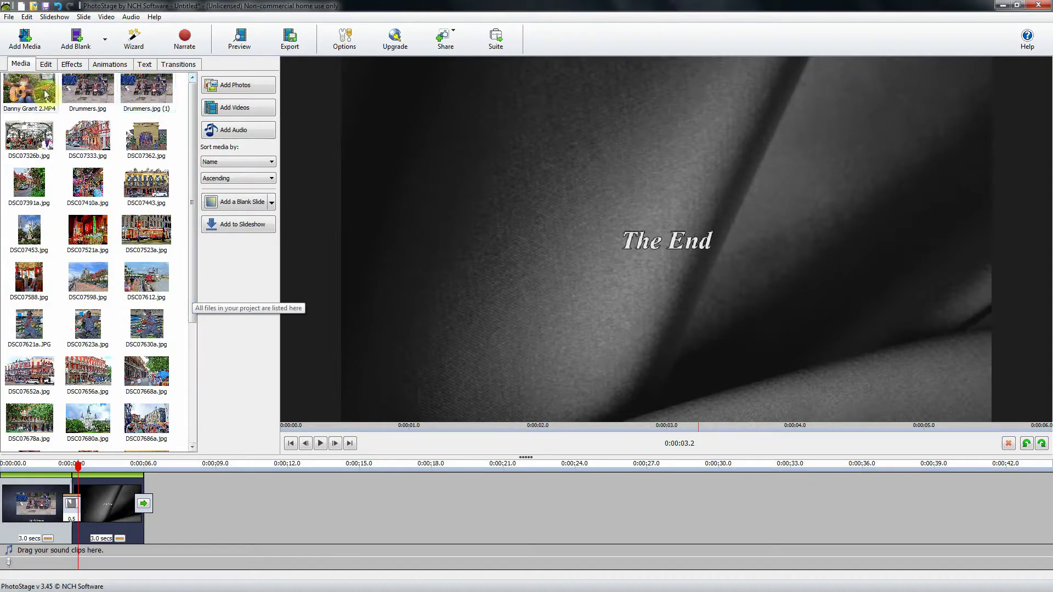
left_click(86, 92)
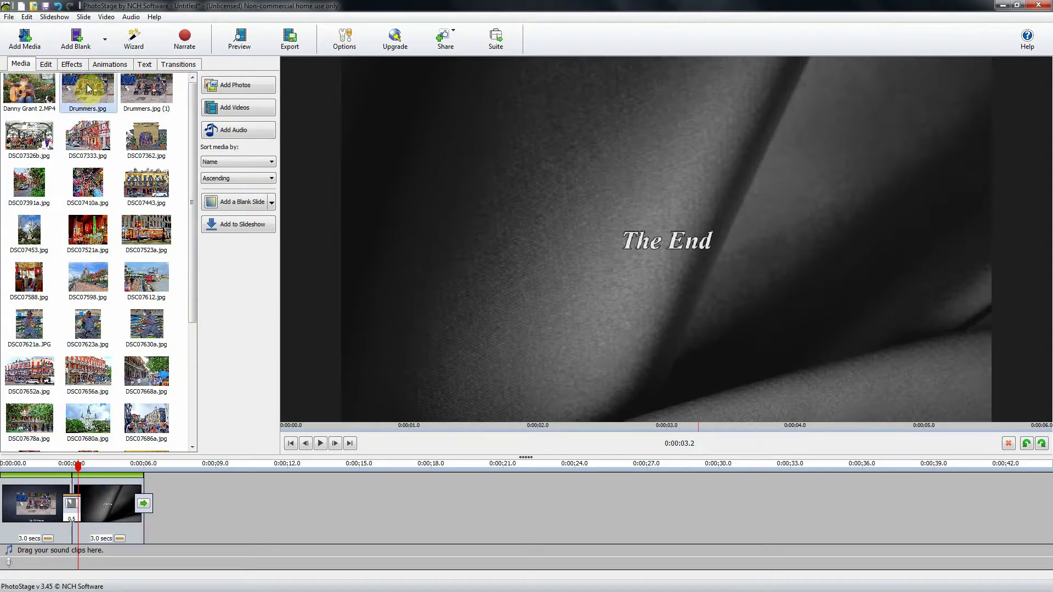
left_click_drag(192, 106, 220, 236)
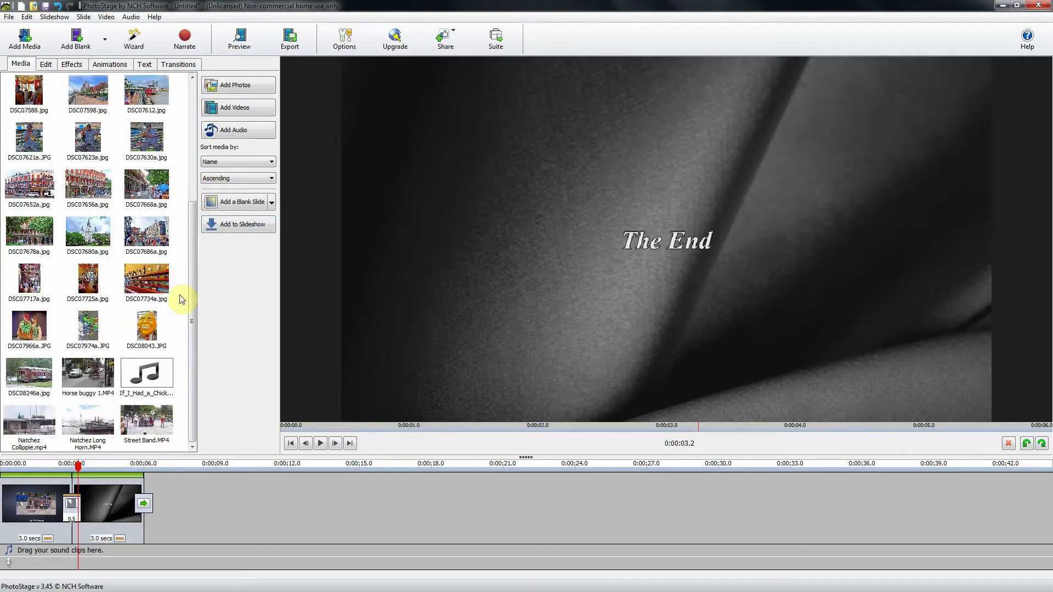
left_click(33, 380, "shift")
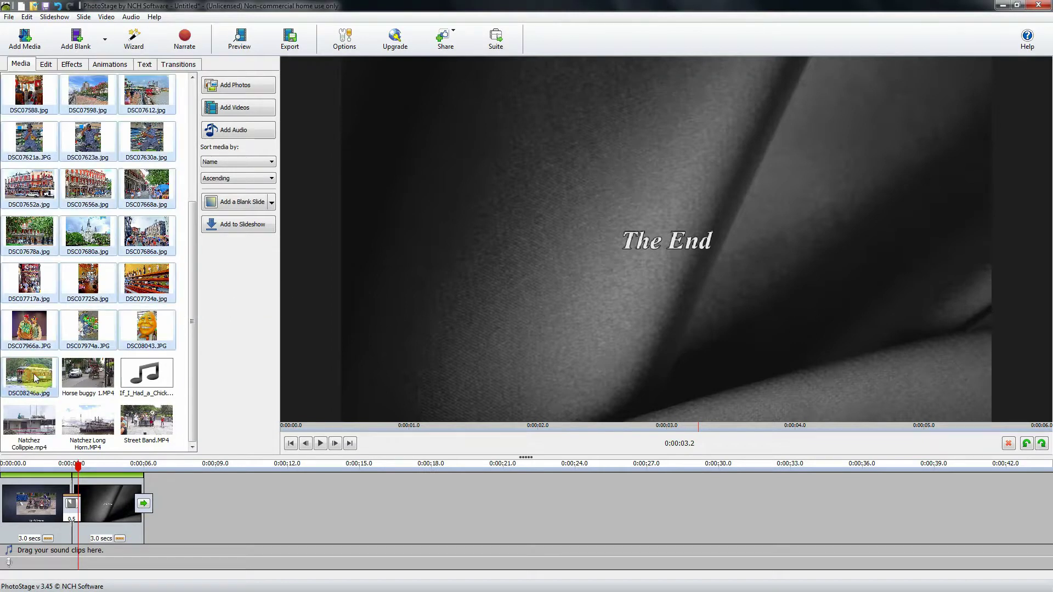
left_click_drag(34, 377, 74, 496)
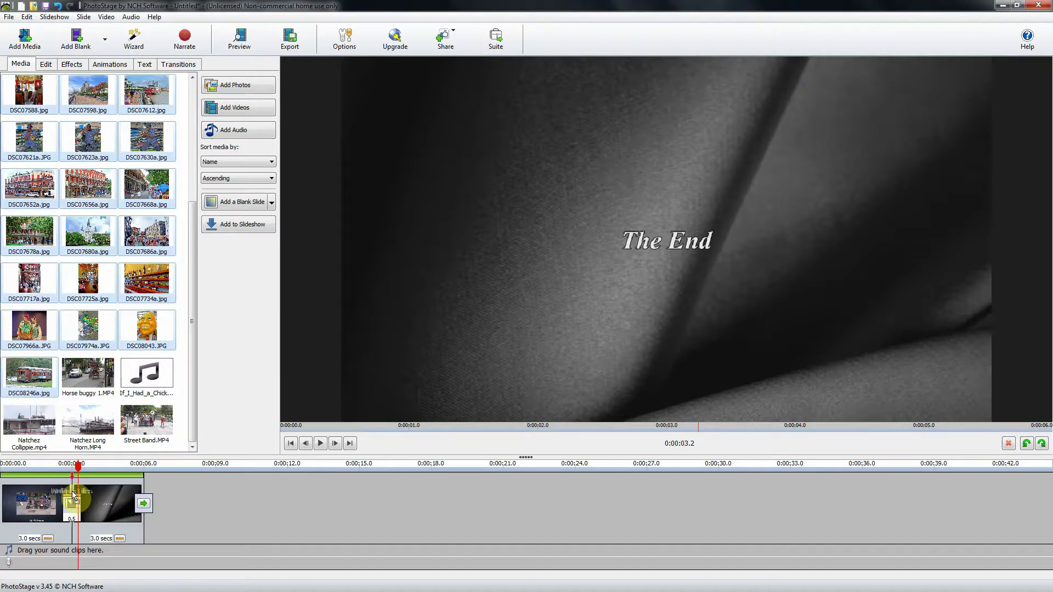
left_click_drag(74, 494, 73, 494)
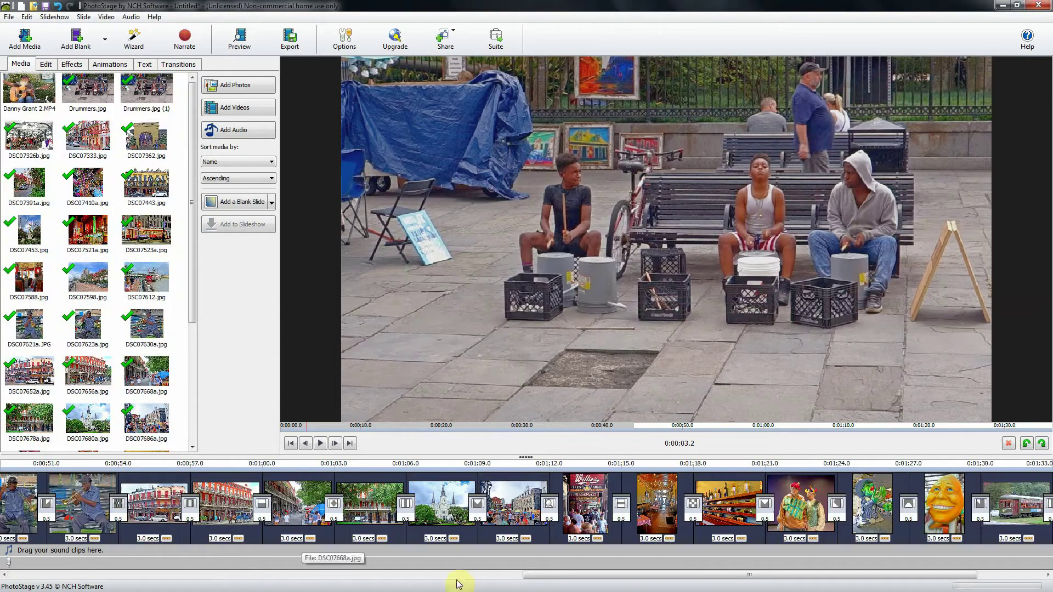
Step: Remove both Drummers.jpg slides from the timeline
left_click(807, 575)
left_click_drag(807, 579, 240, 589)
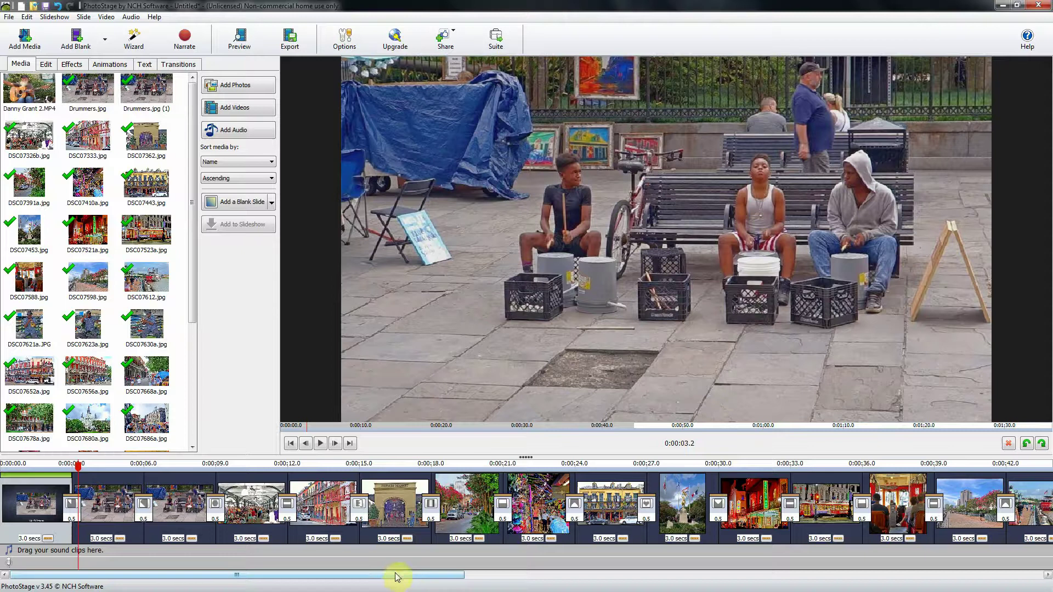
left_click_drag(395, 574, 271, 588)
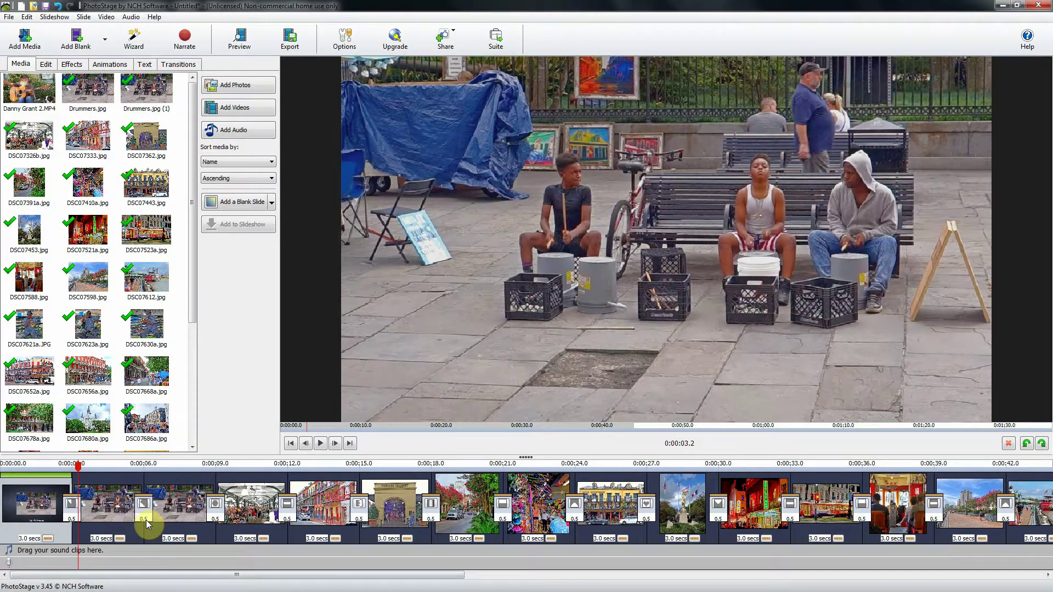
left_click(109, 511)
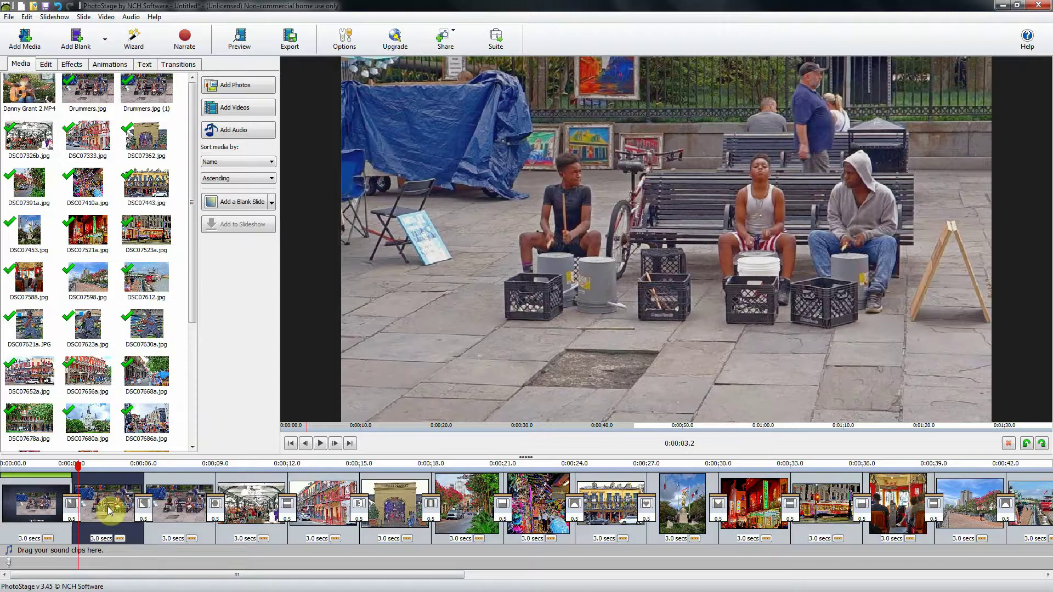
left_click(176, 505, "ctrl")
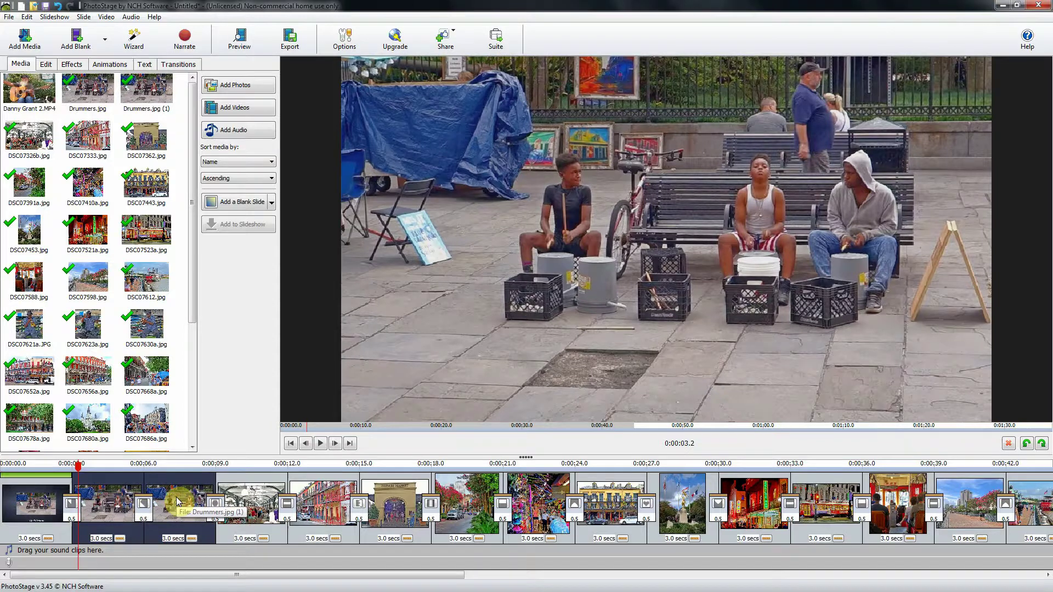
key("Delete")
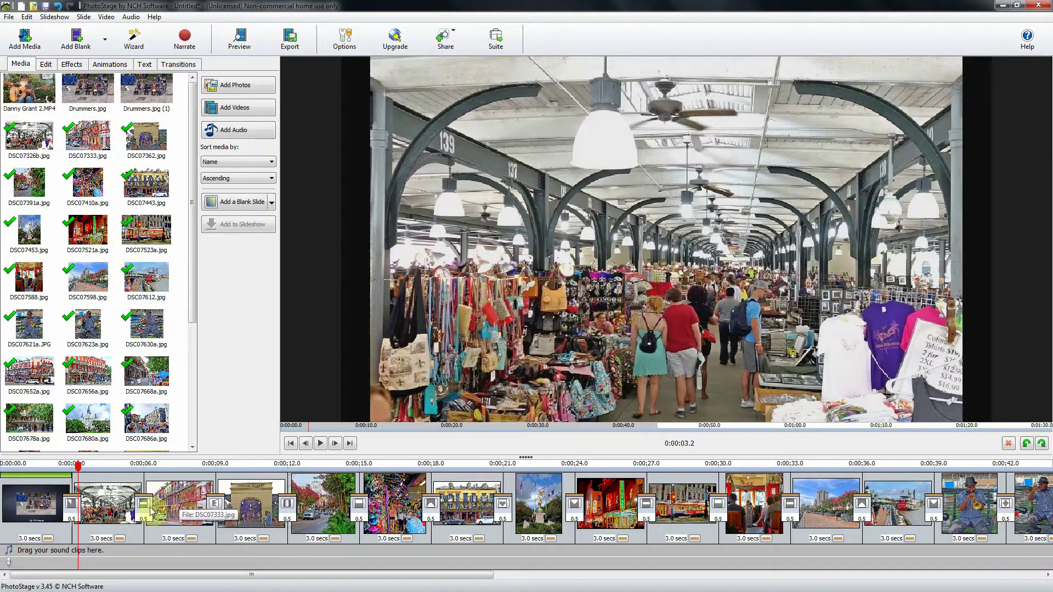
Step: Browse for a new image overlay for the Intro Title slide under Edit > Image Overlay
left_click(44, 531)
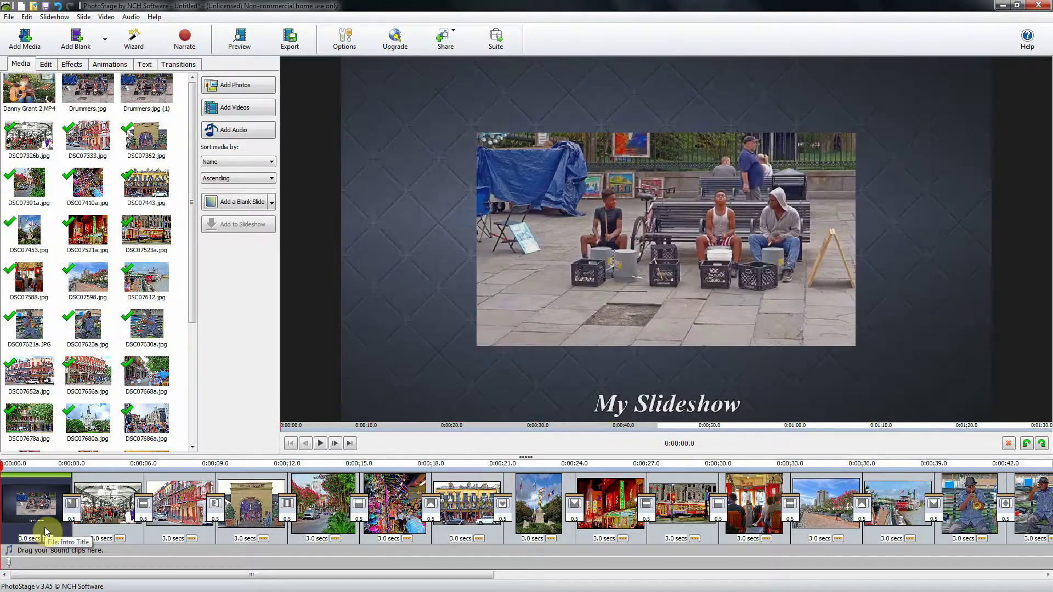
left_click(46, 65)
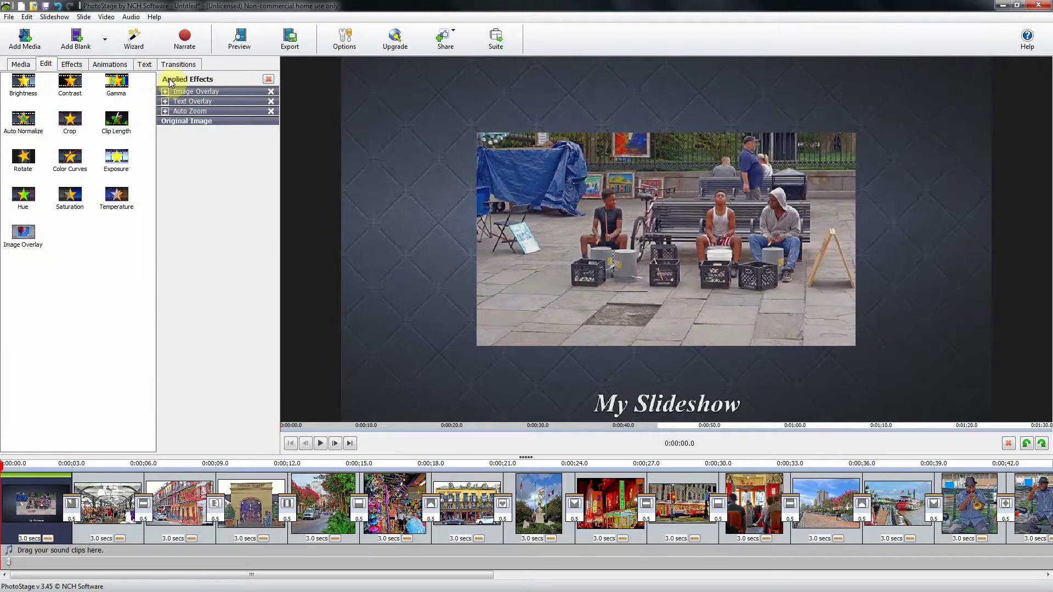
left_click(202, 91)
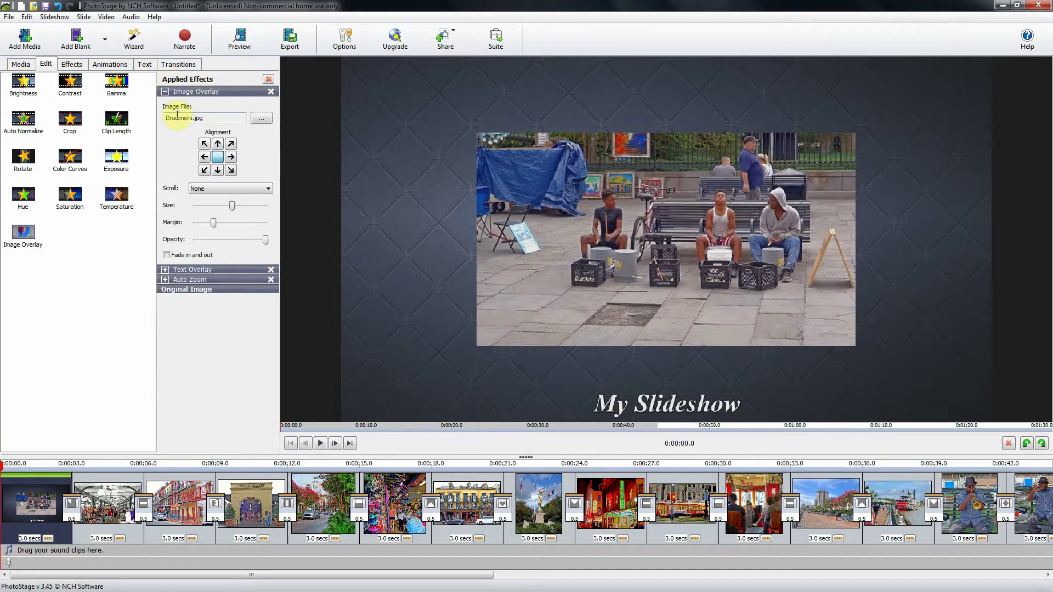
left_click(262, 119)
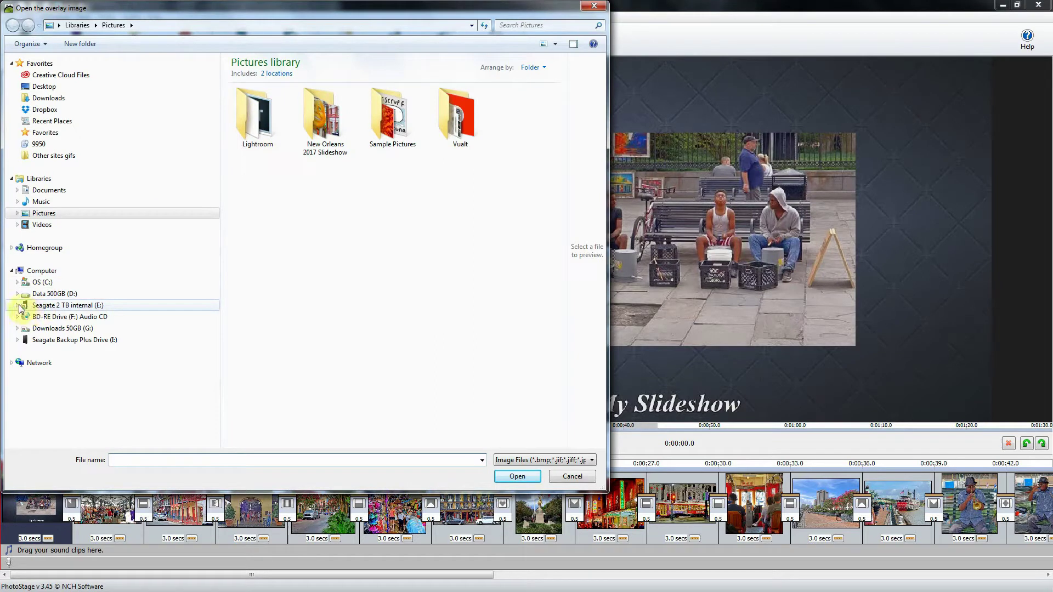
Step: Set the intro overlay image to DSC07333.jpg from Photostage Tutorial 2\Pictures
left_click(18, 306)
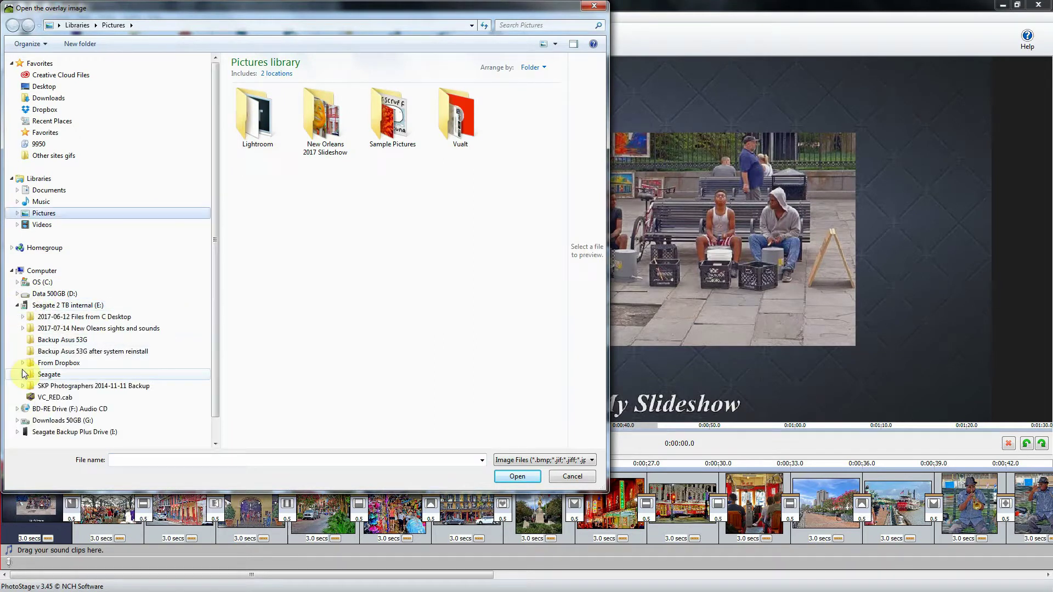
left_click(22, 328)
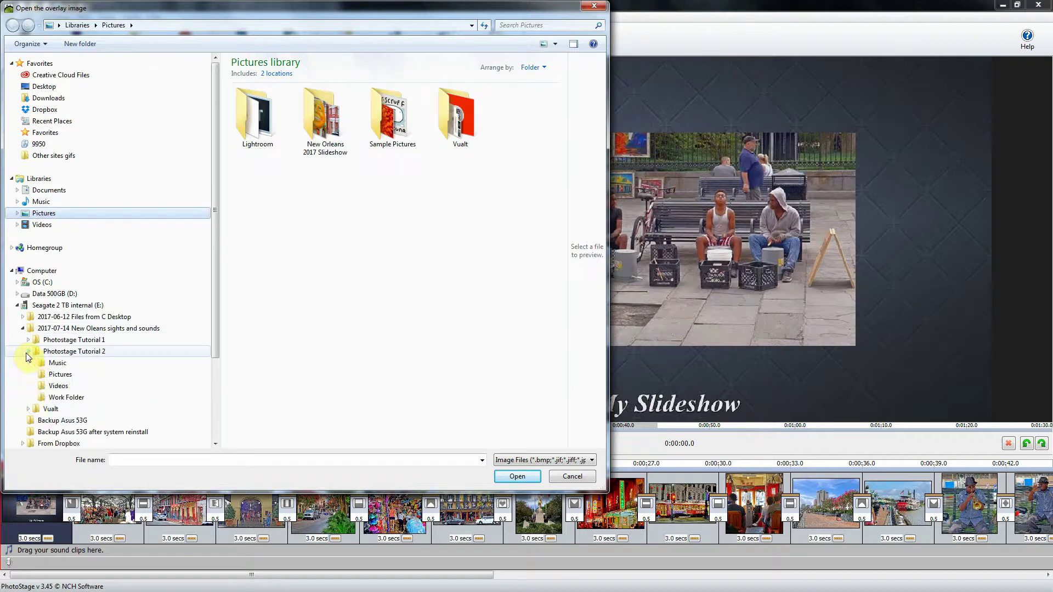
left_click(28, 352)
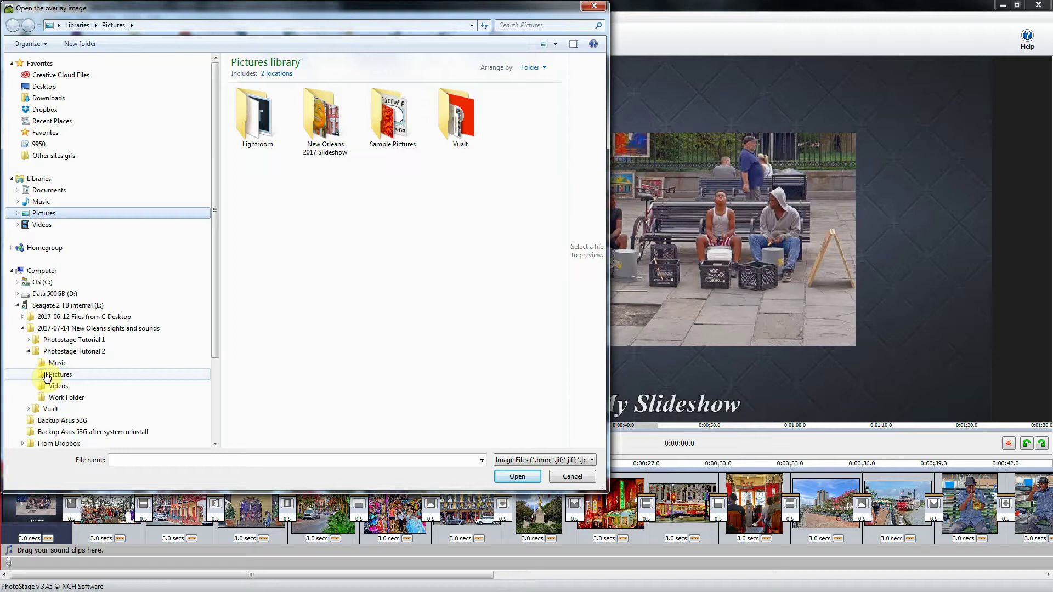
left_click(57, 376)
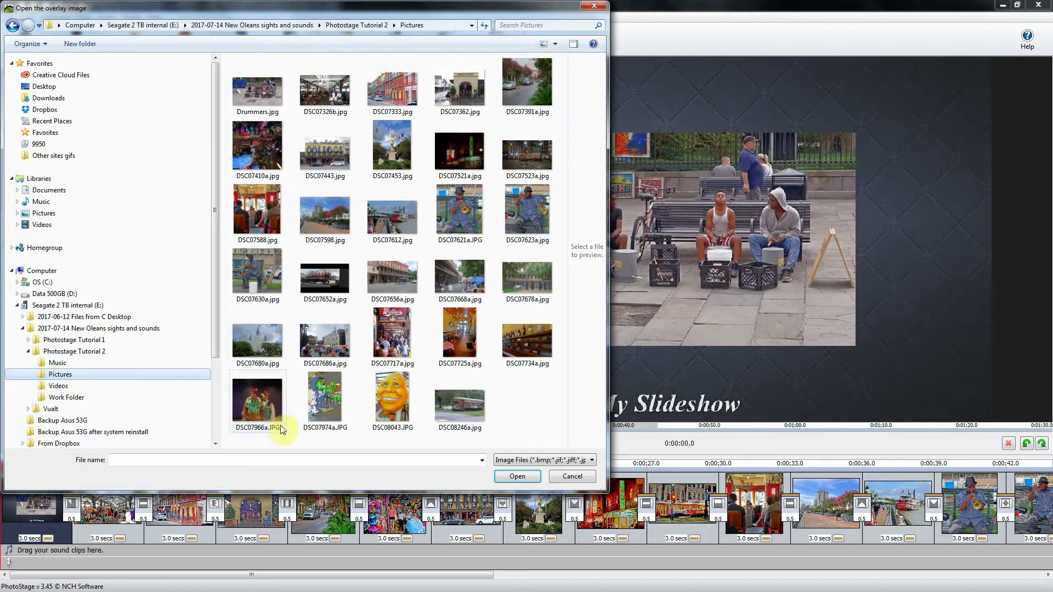
left_click(401, 99)
left_click(517, 476)
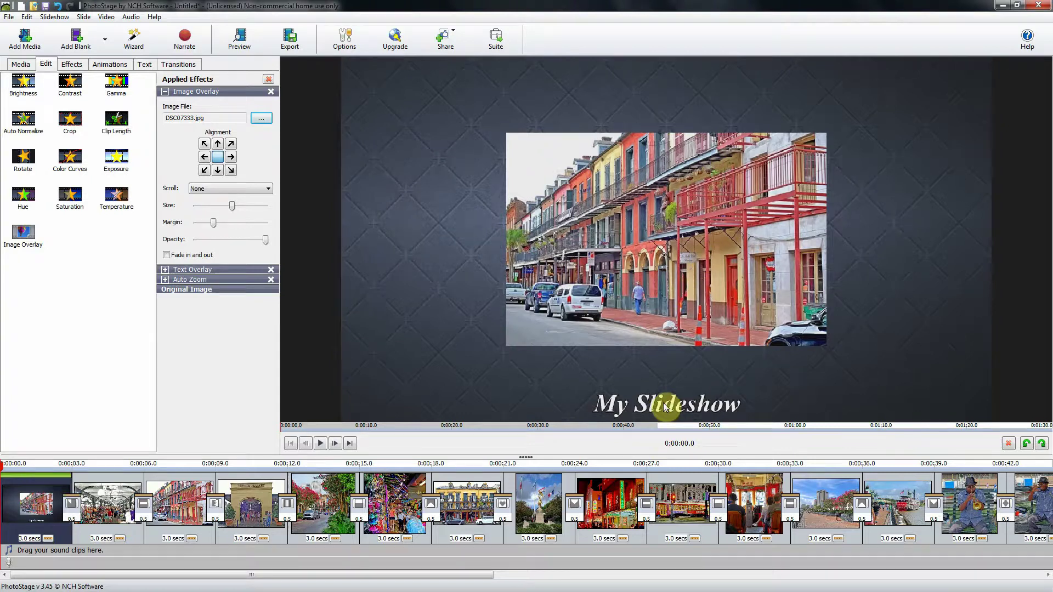
Step: Replace the 'My Slideshow' title text with 'Sights and Sounds of New Orleans'
left_click(198, 275)
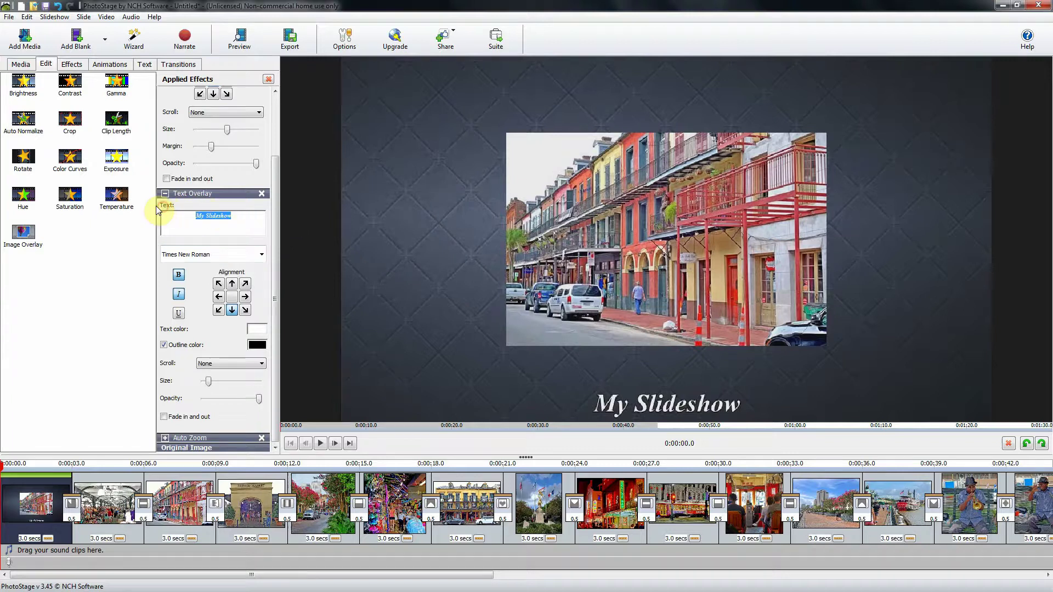
key("BackSpace")
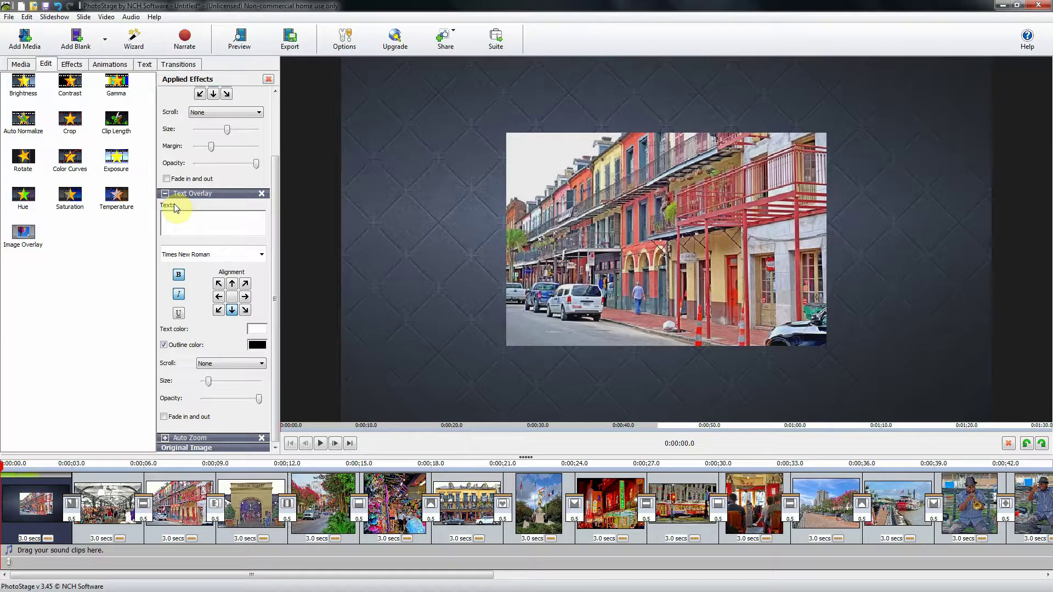
type("Sights and Sounds of New Orleans")
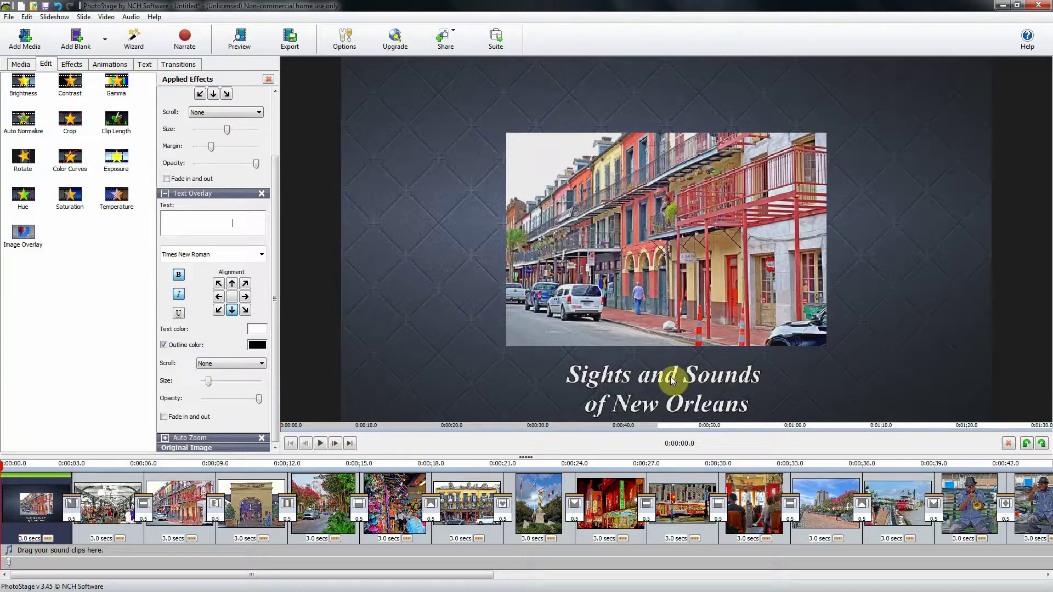
Step: Align the title to top centre and increase its text size
left_click(232, 285)
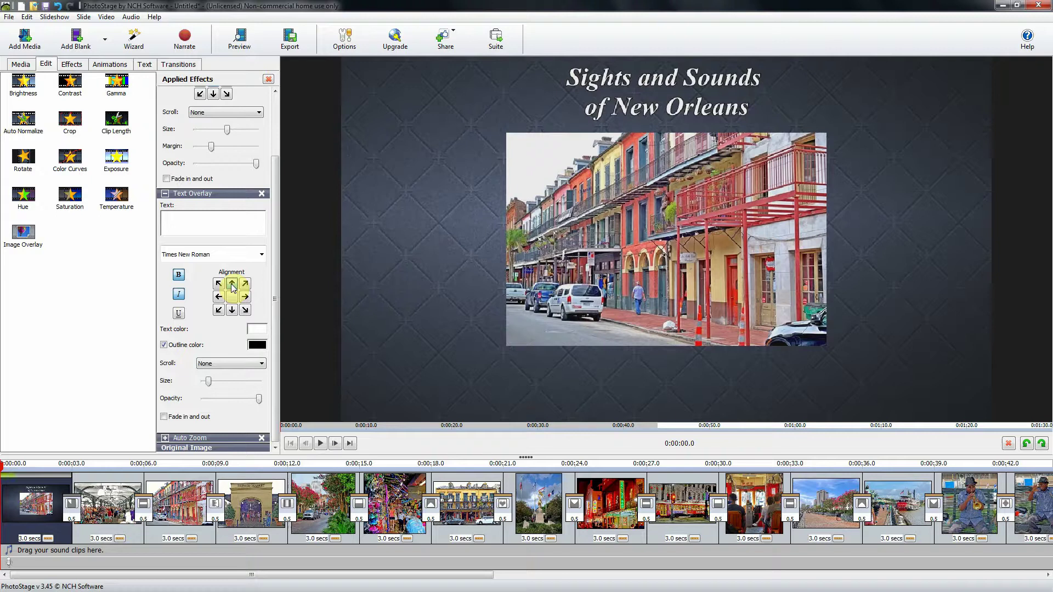
left_click_drag(208, 382, 210, 382)
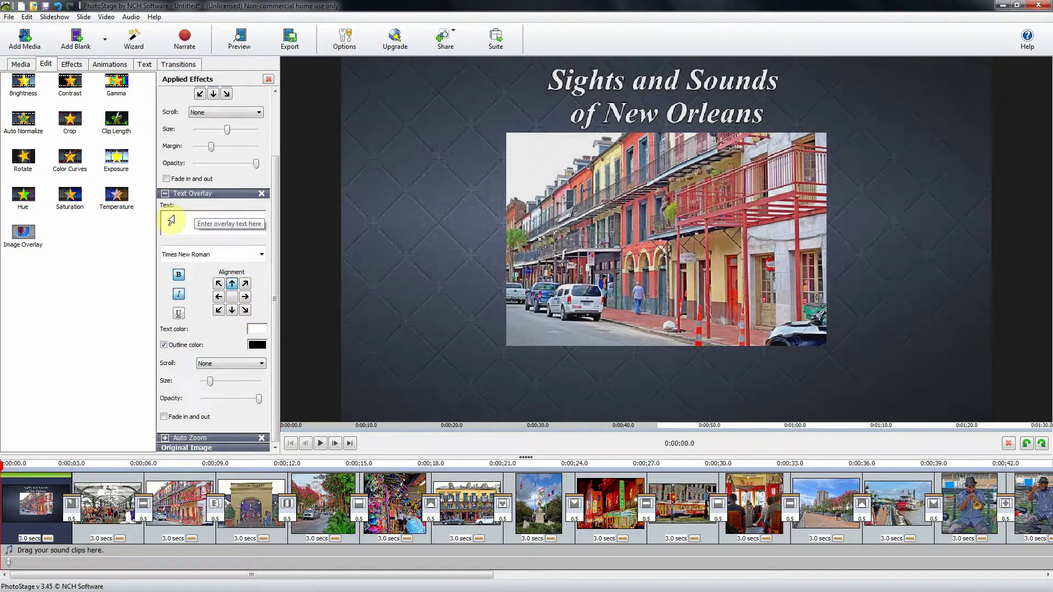
left_click_drag(171, 220, 239, 234)
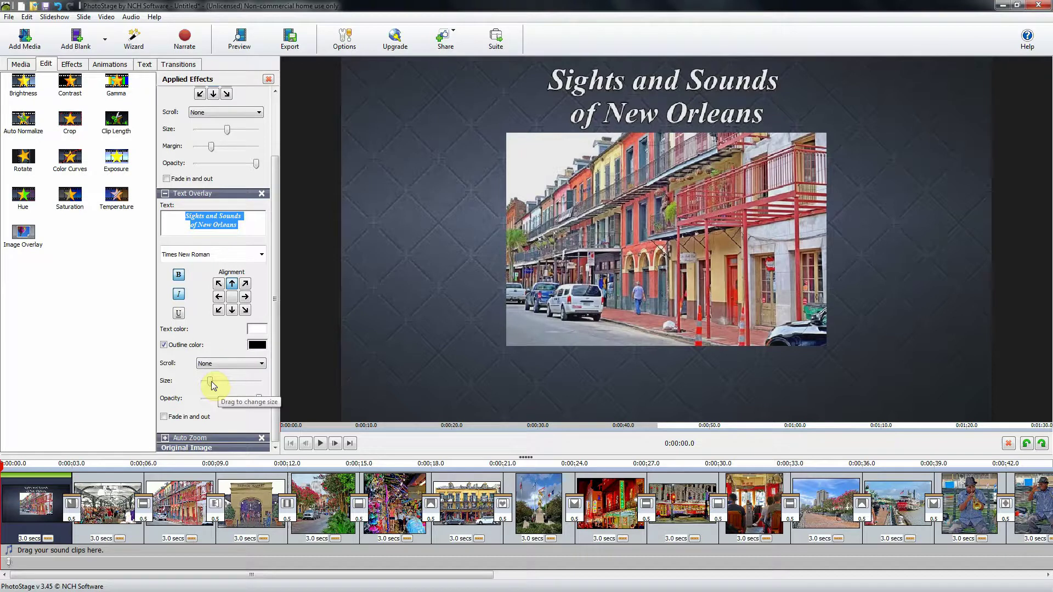
left_click_drag(211, 380, 213, 383)
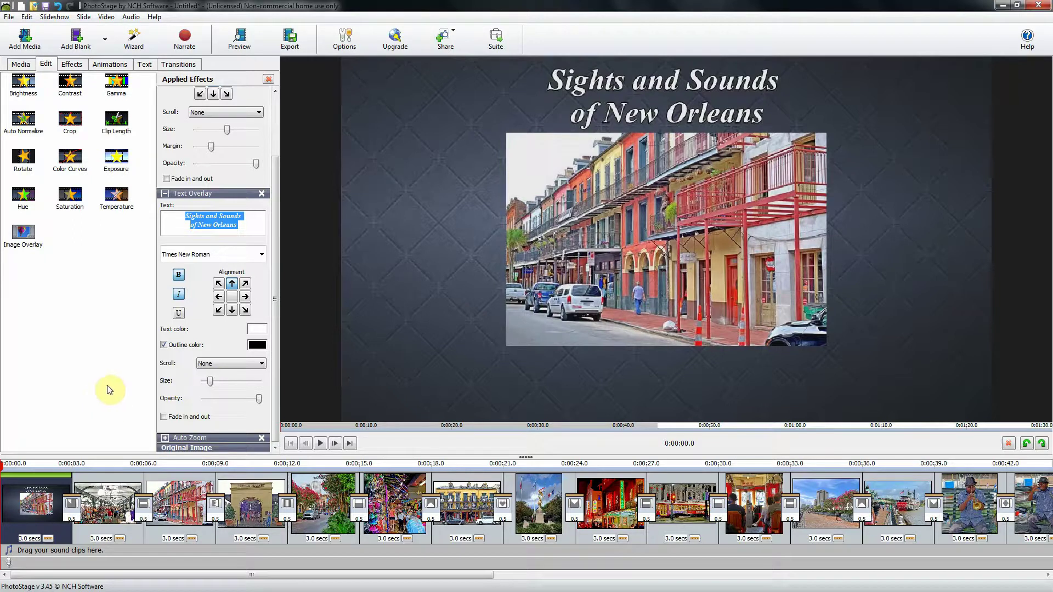
Step: Place the Street Band, Horse buggy 1, Natchez Collippie and Natchez Long Horn MP4s between photo slides
left_click(25, 66)
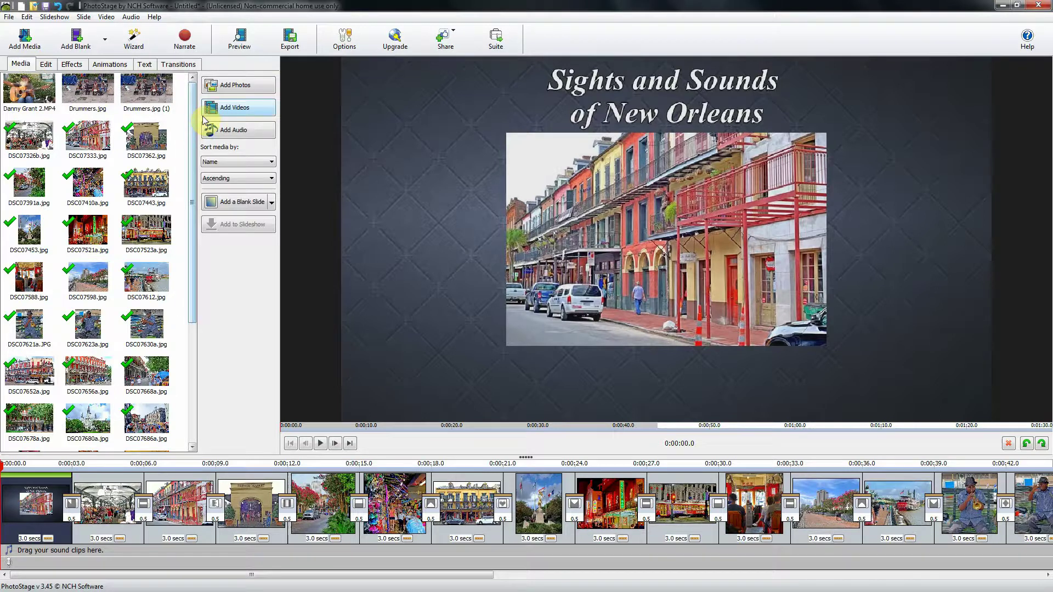
left_click_drag(195, 129, 197, 355)
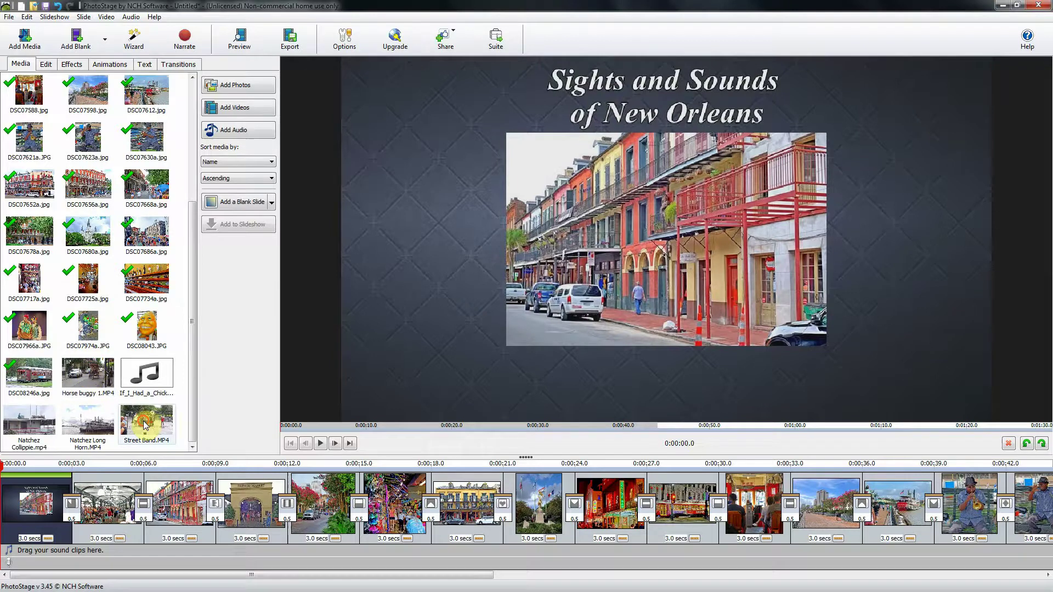
mouse_move(144, 424)
left_mouse_down()
mouse_move(270, 505)
mouse_move(302, 485)
mouse_move(357, 482)
left_mouse_up()
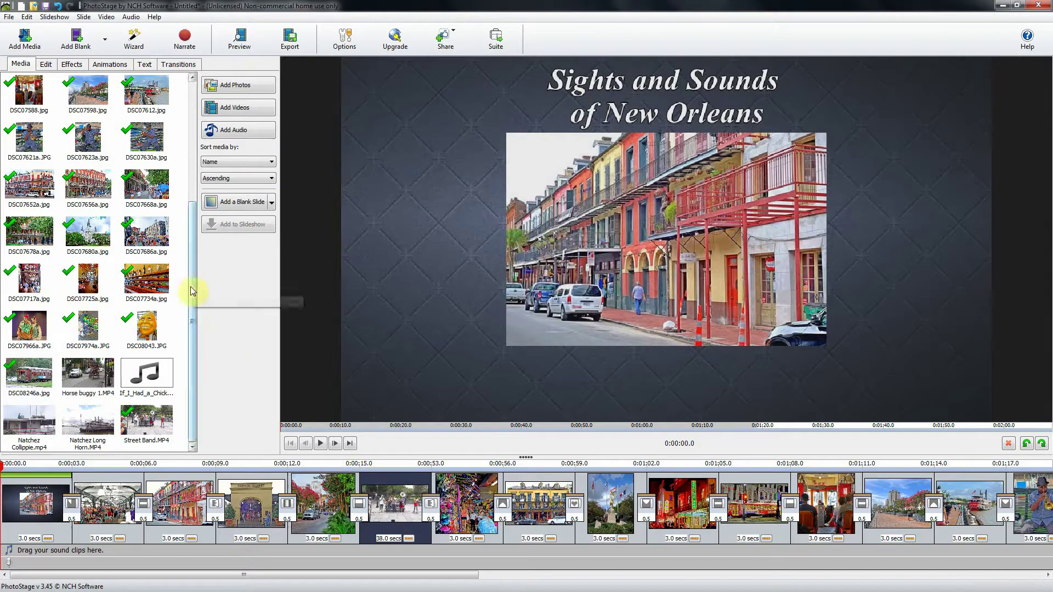
left_click(98, 378)
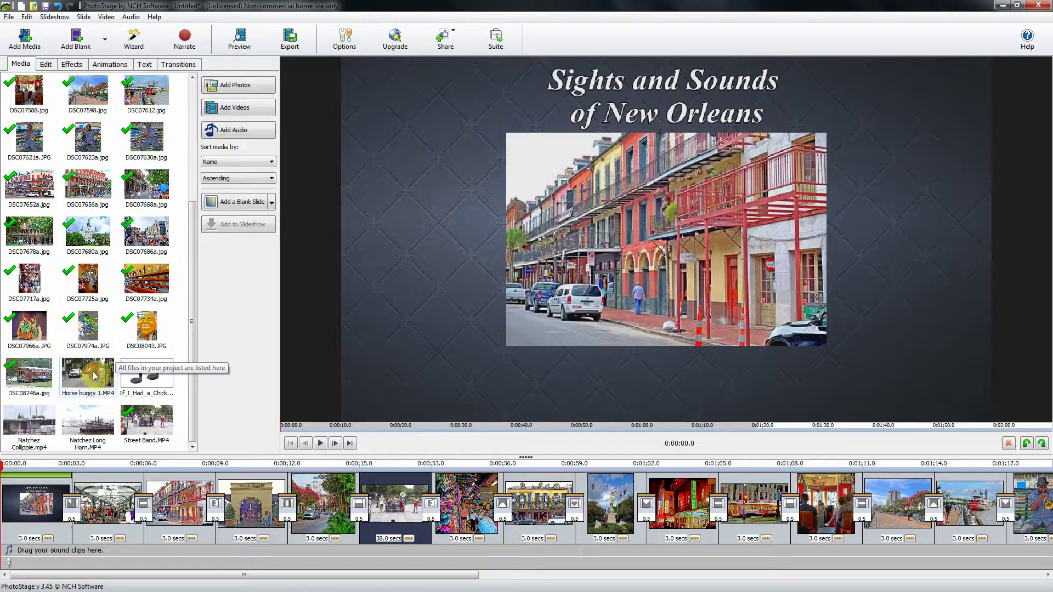
mouse_move(94, 376)
left_mouse_down()
mouse_move(672, 524)
mouse_move(716, 520)
left_mouse_up()
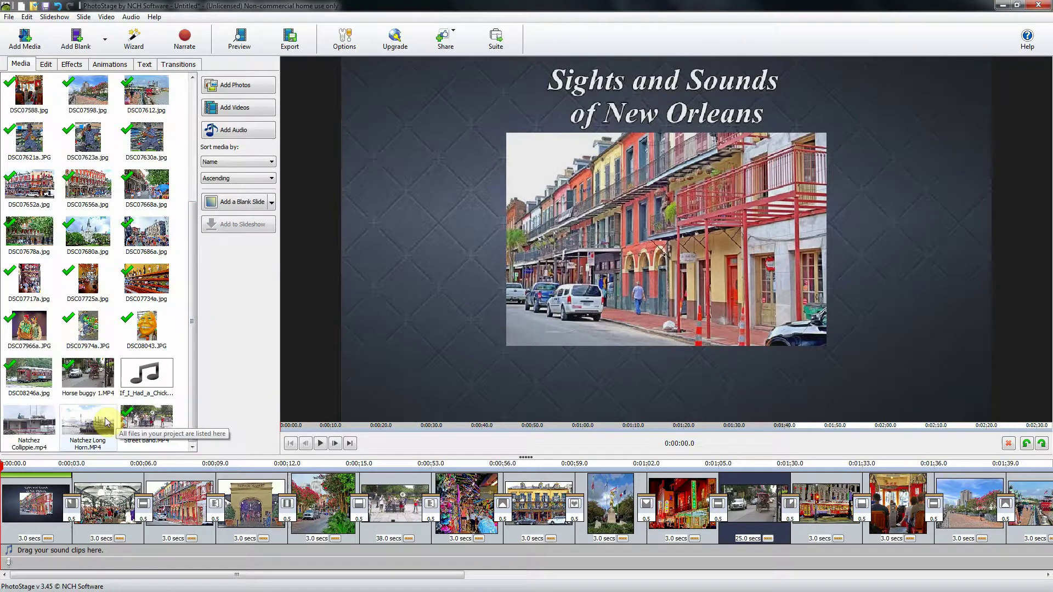
mouse_move(31, 425)
left_mouse_down()
mouse_move(1021, 502)
mouse_move(987, 526)
mouse_move(878, 543)
mouse_move(543, 564)
mouse_move(500, 516)
mouse_move(524, 488)
left_mouse_up()
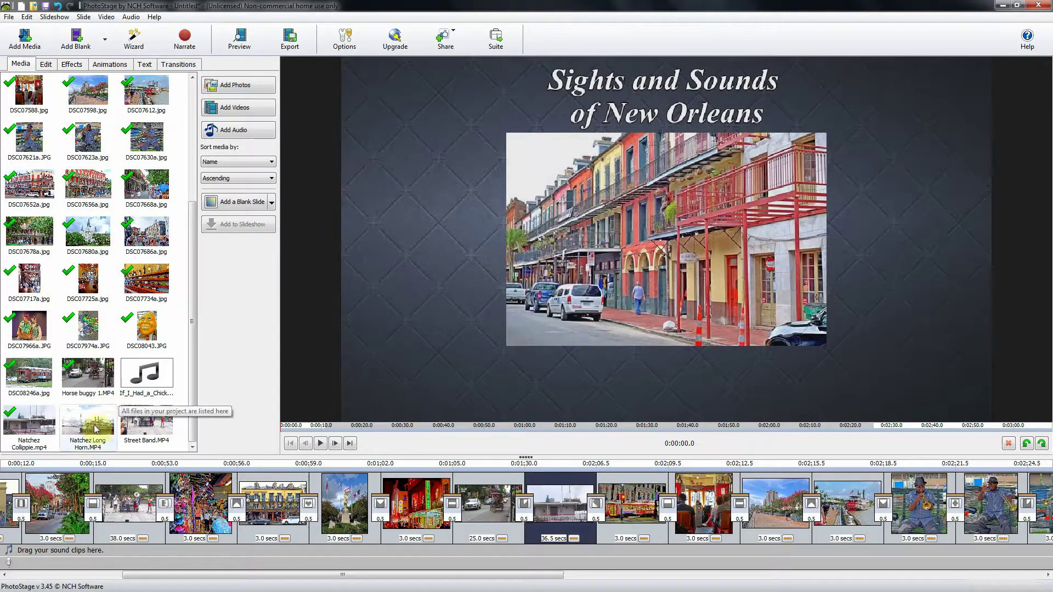
mouse_move(95, 429)
left_mouse_down()
mouse_move(352, 440)
mouse_move(625, 513)
mouse_move(628, 504)
left_mouse_up()
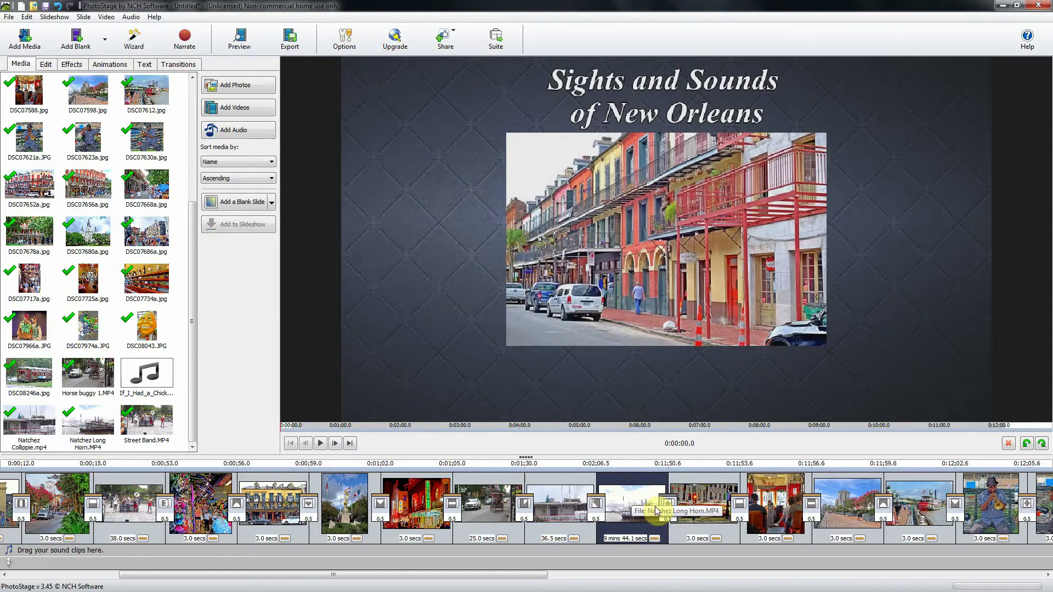
left_click_drag(486, 578, 619, 574)
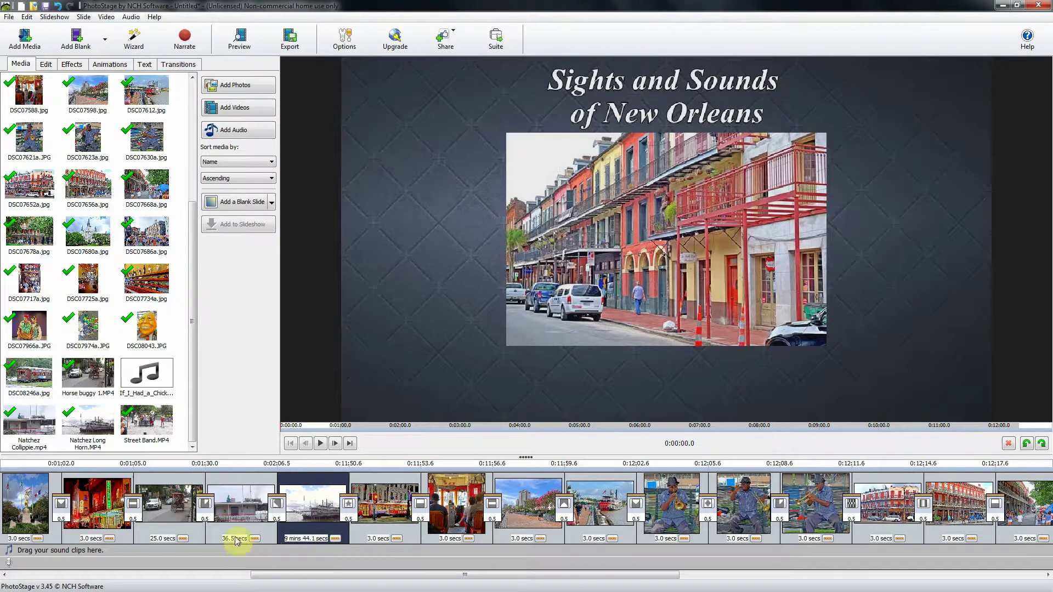
left_click_drag(472, 574, 154, 590)
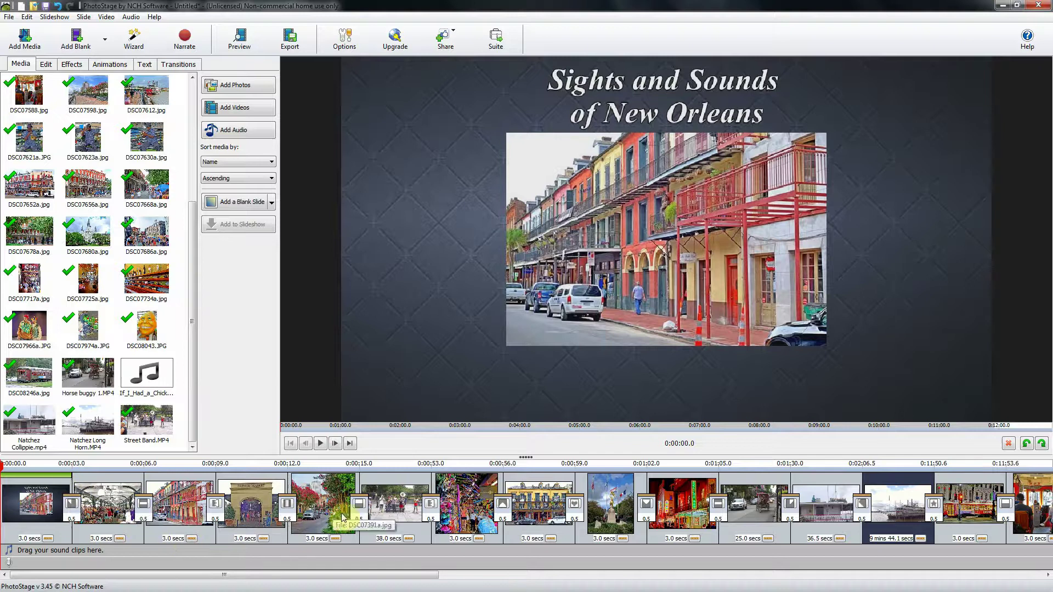
Step: Trim the Street Band video to run from 0:00:06.7 to 0:00:12.3, a 5.5-second slide
double_click(398, 529)
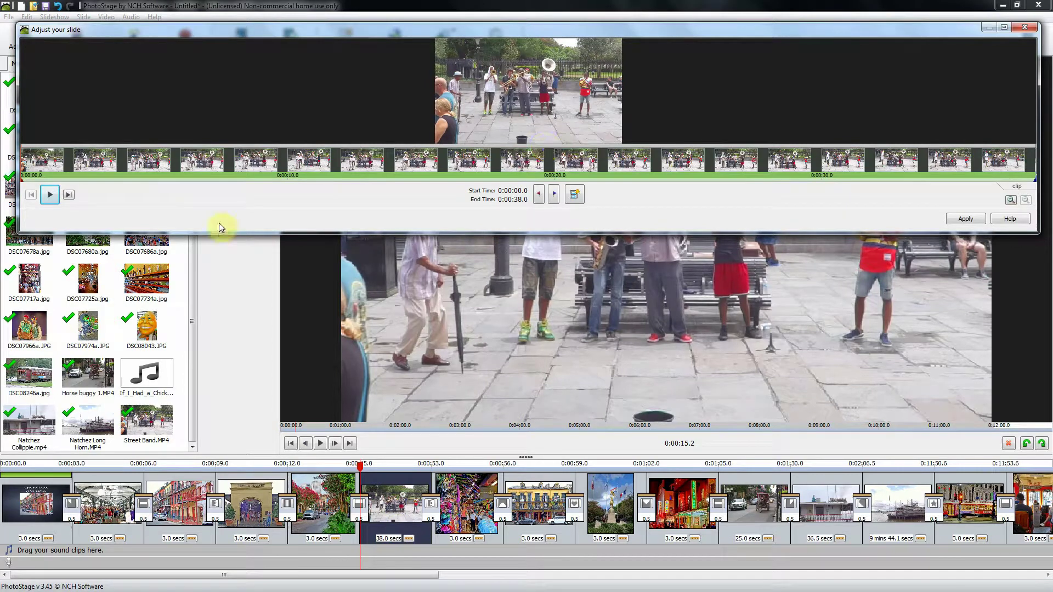
left_click(29, 191)
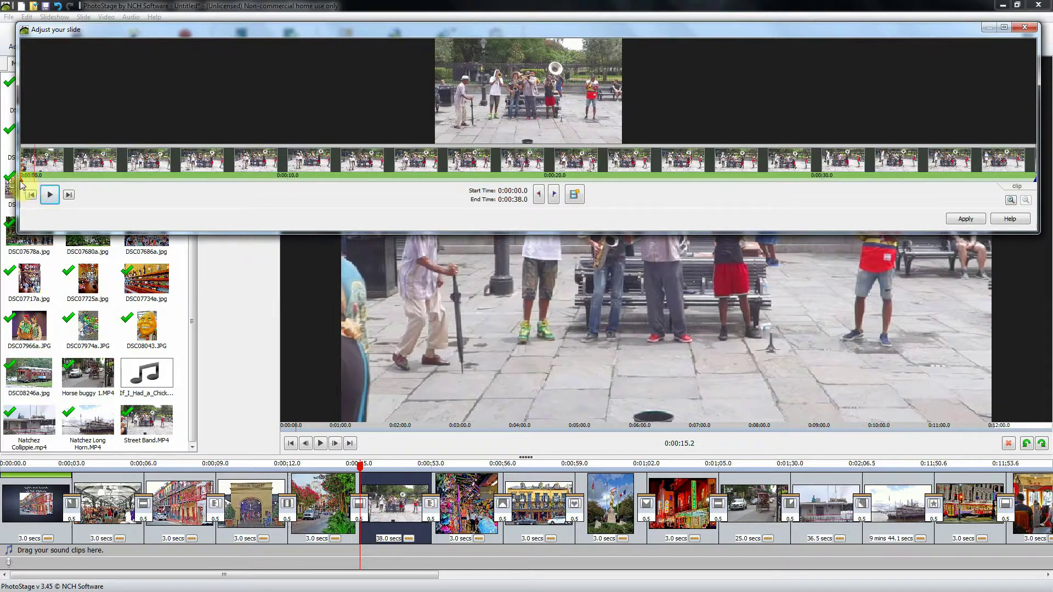
mouse_move(22, 185)
left_mouse_down()
mouse_move(371, 183)
mouse_move(123, 183)
mouse_move(203, 186)
left_mouse_up()
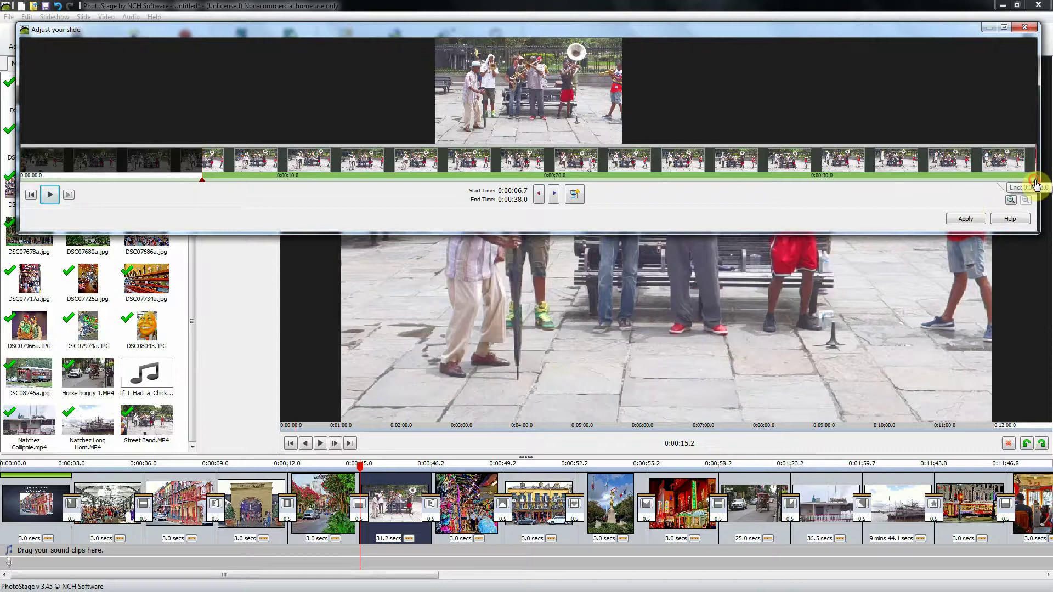
mouse_move(1035, 184)
left_mouse_down()
mouse_move(804, 189)
mouse_move(351, 239)
mouse_move(275, 235)
mouse_move(343, 203)
left_mouse_up()
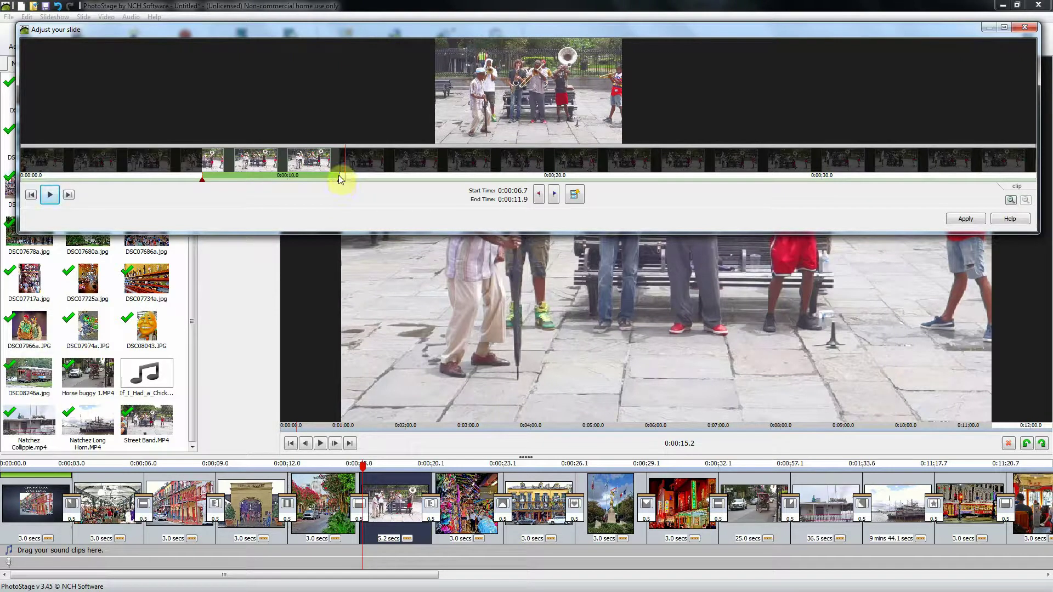
left_click_drag(346, 185, 351, 181)
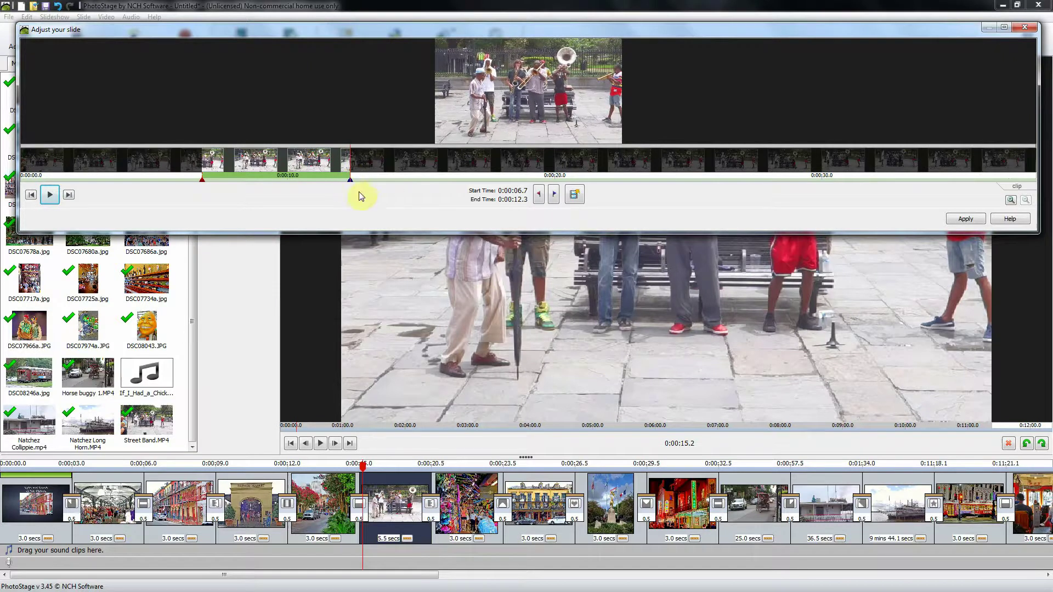
Step: Apply the Street Band trim and drag If_I_Had_a_Chicken.mp3 onto the audio track
left_click(965, 219)
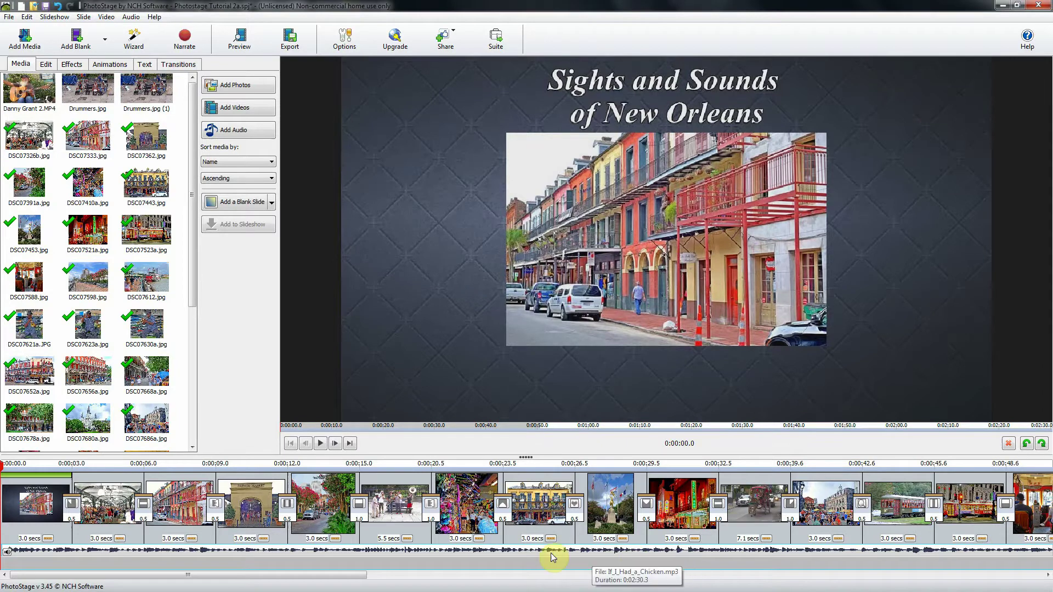
left_click_drag(286, 575, 918, 591)
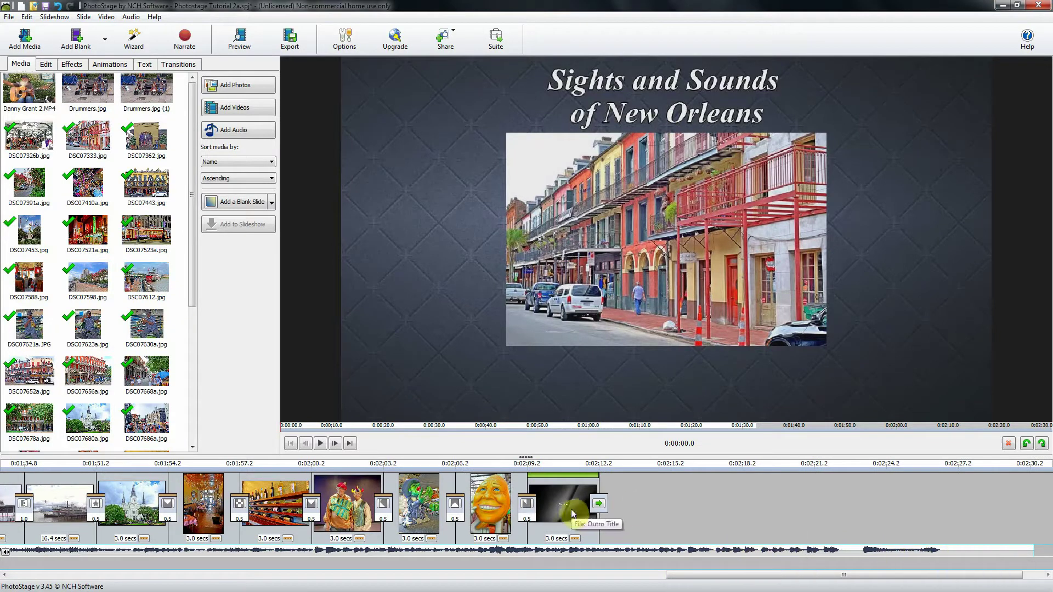
Step: Fit the slides to the music track's duration, stretching photo slides from 3.0 to 3.6 seconds
right_click(367, 553)
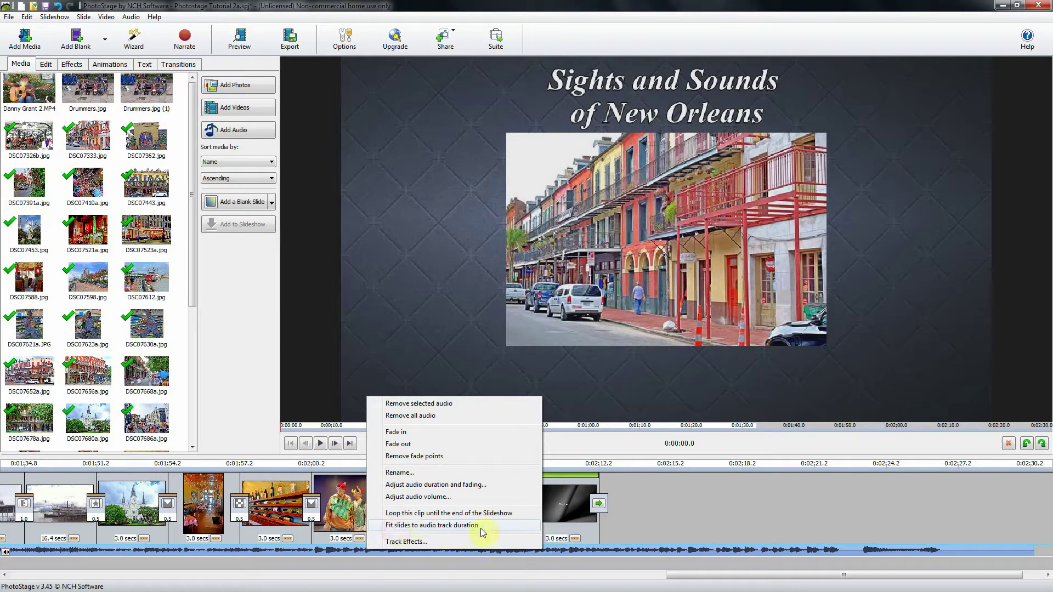
left_click(415, 528)
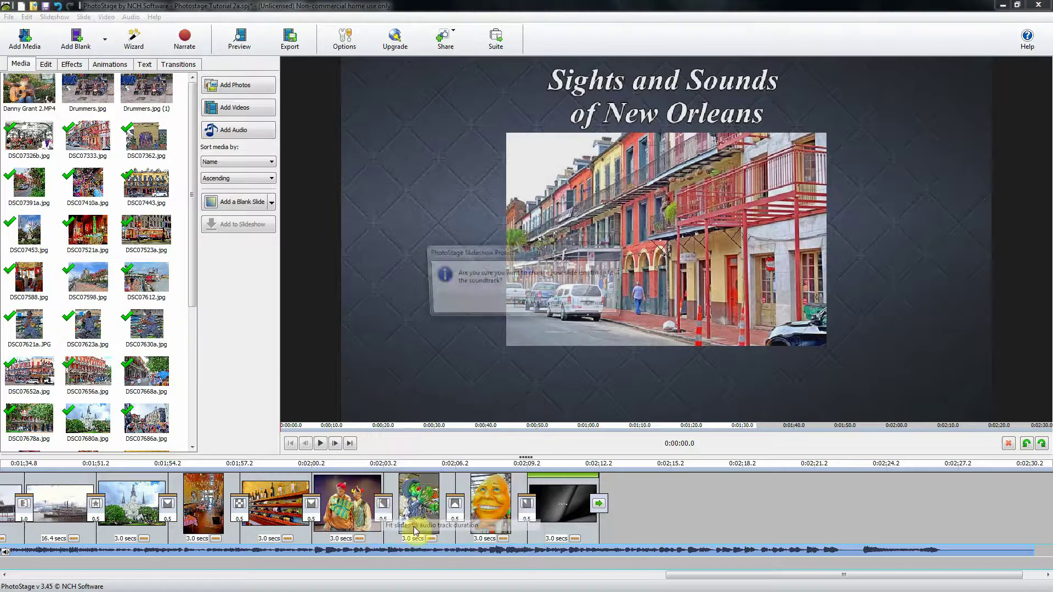
left_click(555, 306)
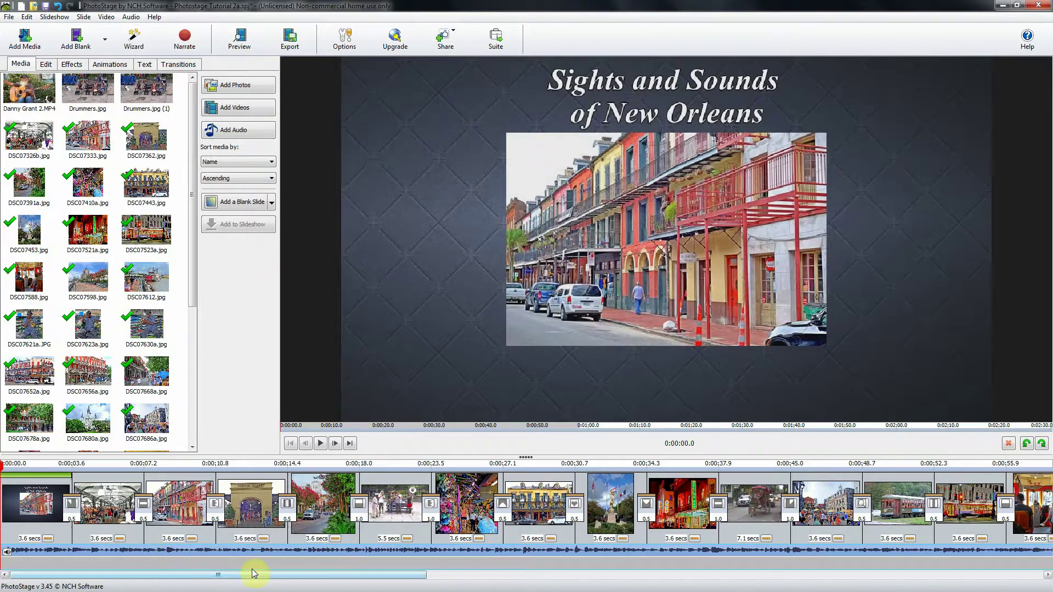
left_click(325, 576)
left_click_drag(325, 576, 959, 578)
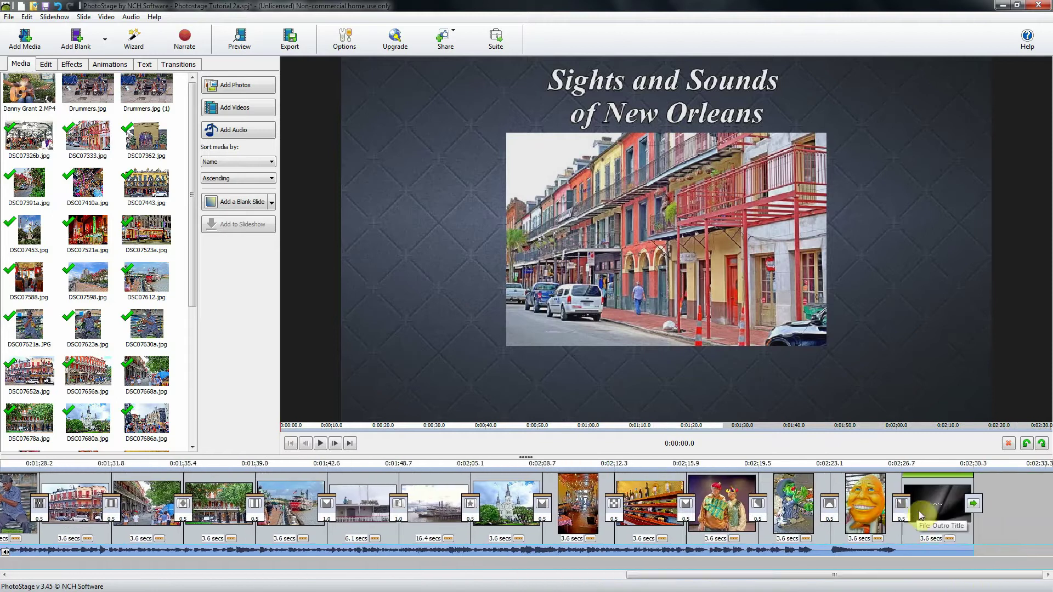
left_click(830, 576)
left_click_drag(831, 576, 213, 575)
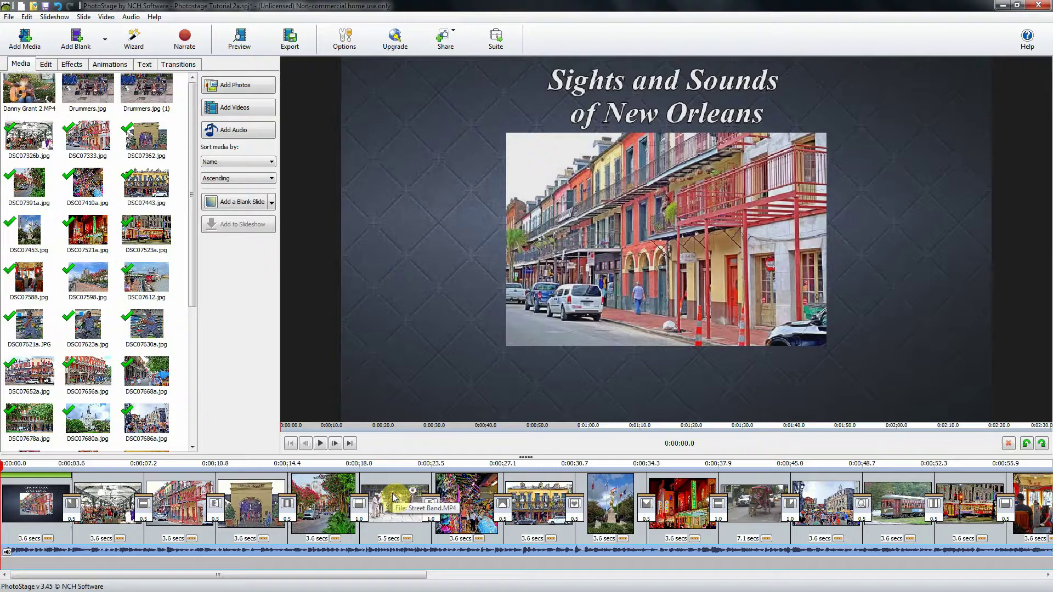
Step: Preview the If_I_Had_a_Chicken music and pull its end point in to 0:00:17.9
double_click(387, 549)
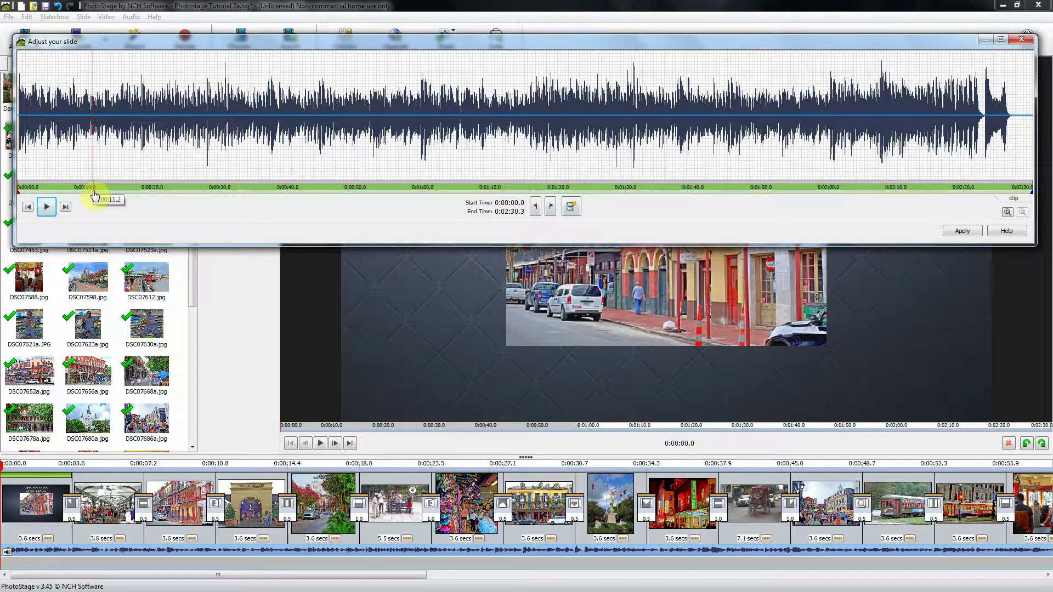
left_click(540, 173)
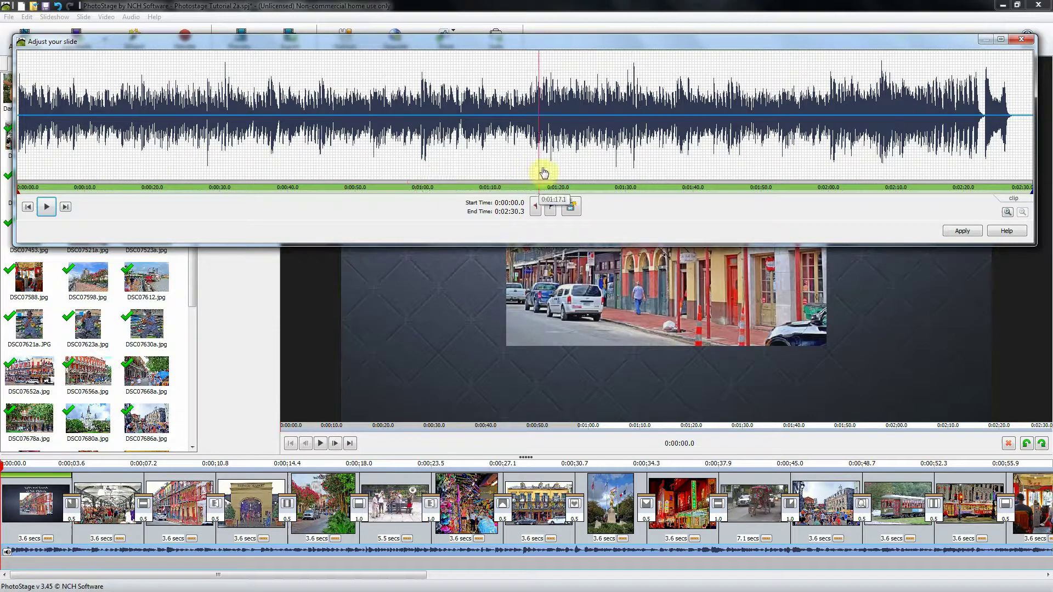
left_click(654, 159)
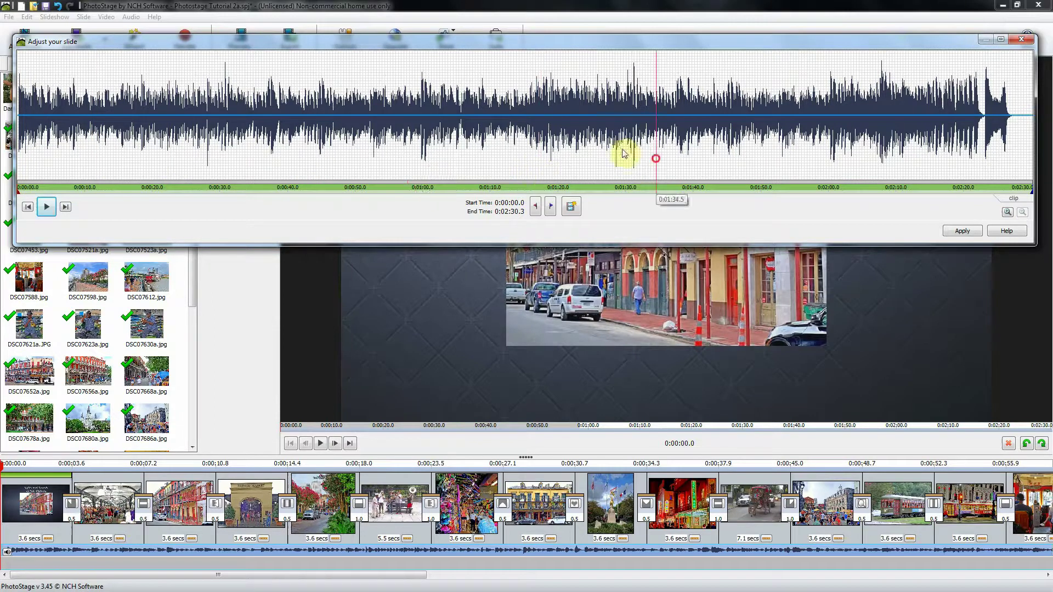
left_click(24, 190)
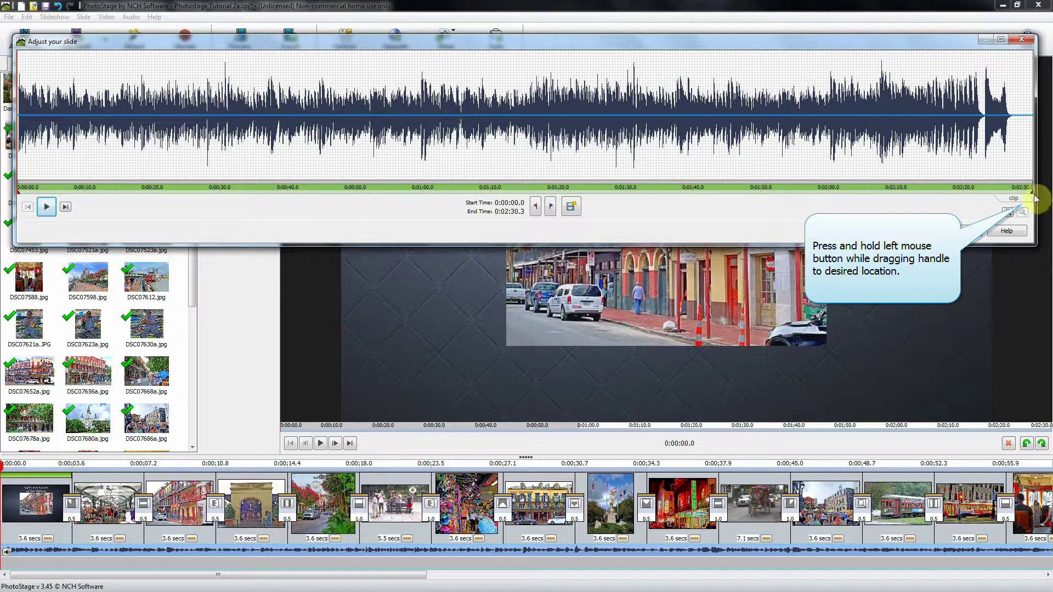
mouse_move(1033, 196)
left_mouse_down()
mouse_move(838, 210)
mouse_move(303, 217)
left_mouse_up()
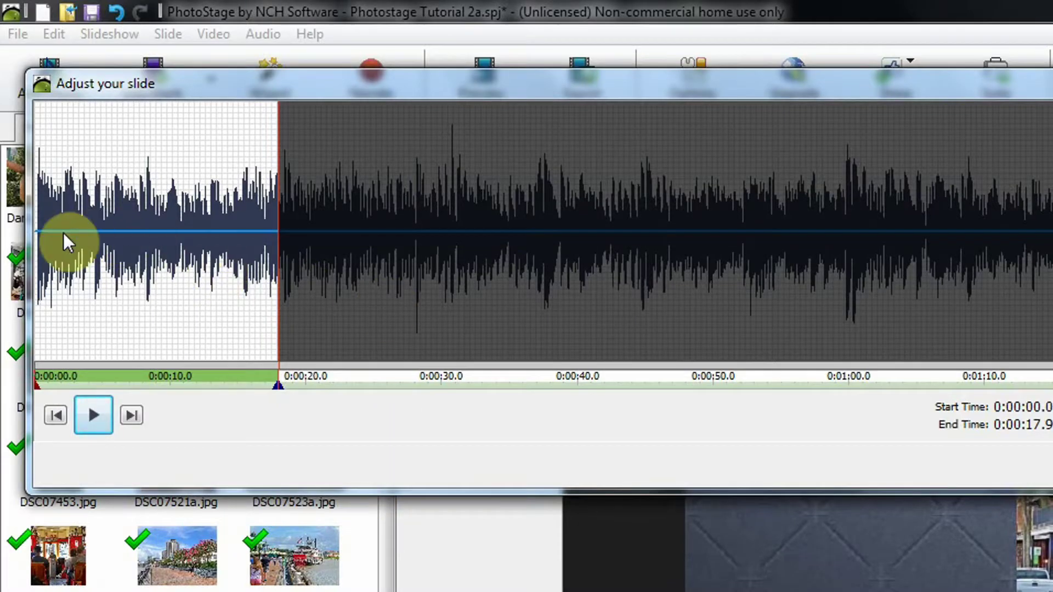
Step: Add two volume points near 0:00:20 and extend the music back to its full 0:02:30.3
left_click(274, 233)
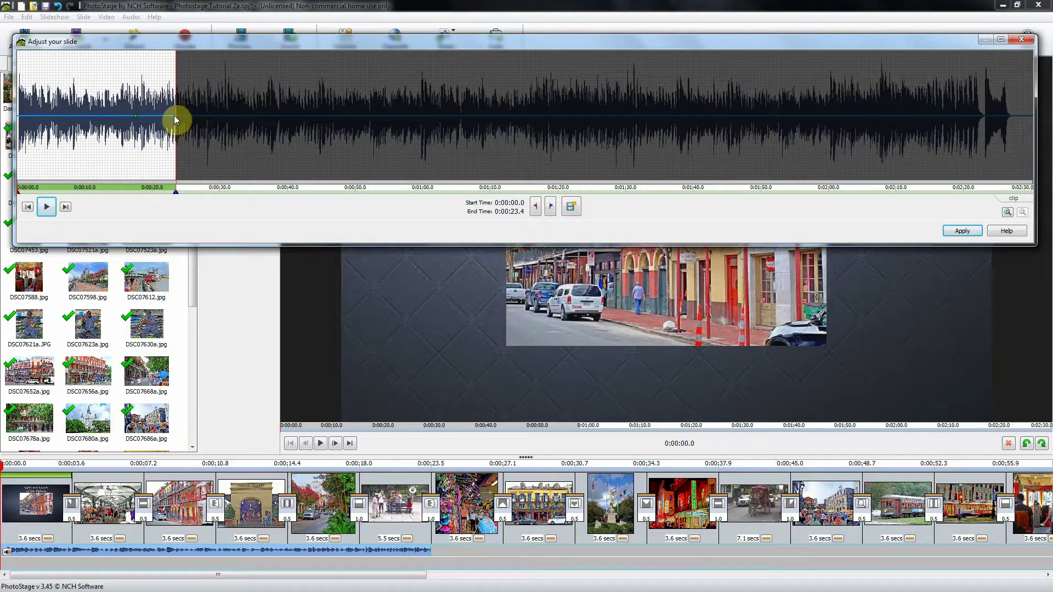
left_click(173, 115)
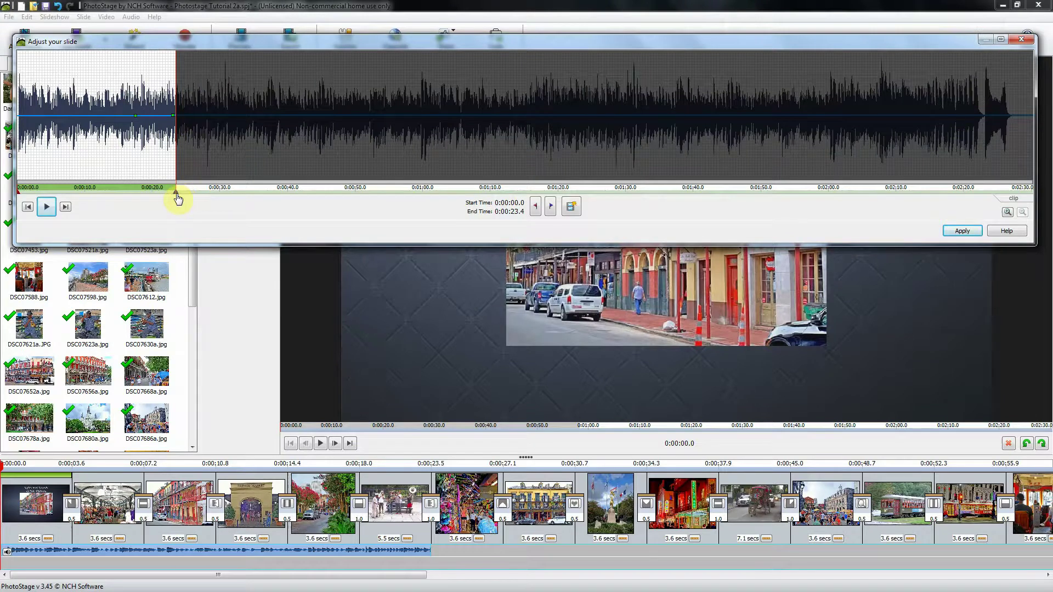
mouse_move(184, 197)
left_mouse_down()
mouse_move(818, 179)
mouse_move(1030, 186)
left_mouse_up()
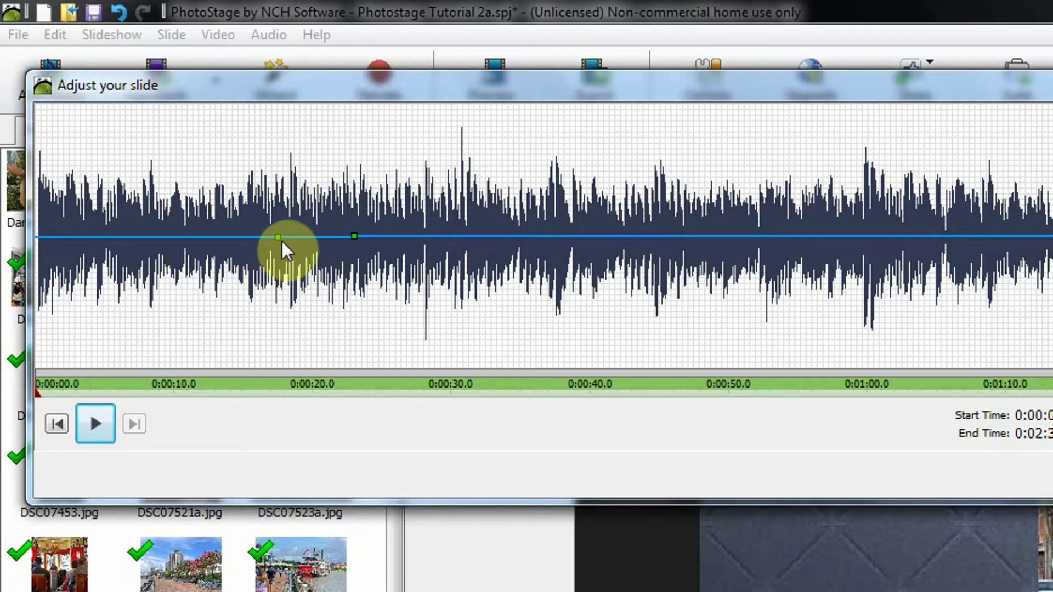
Step: Add volume points on the music's volume line and pull the middle one down to silence
left_click(285, 235)
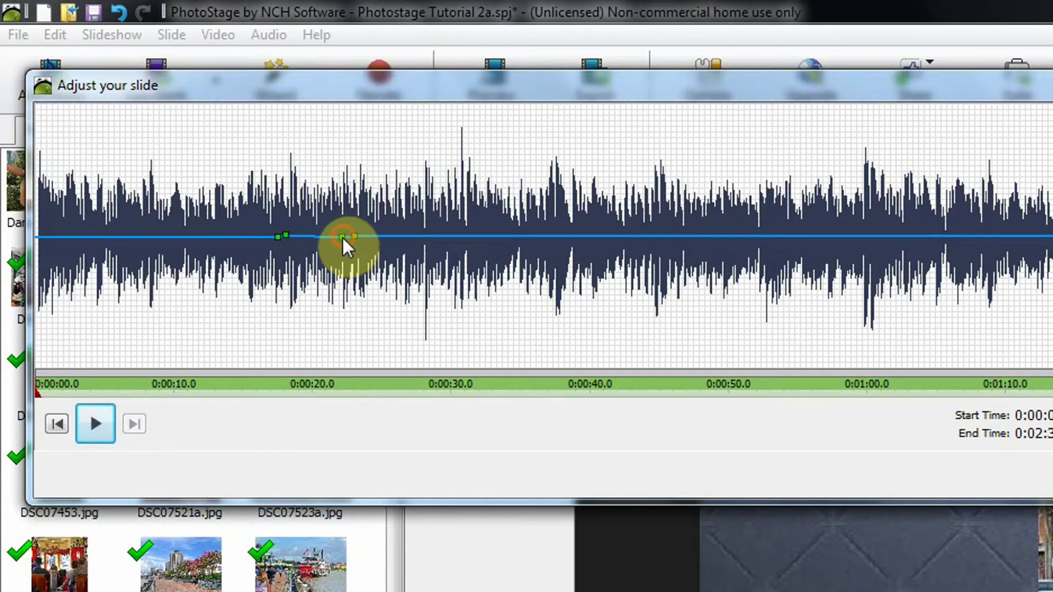
left_click_drag(343, 238, 292, 383)
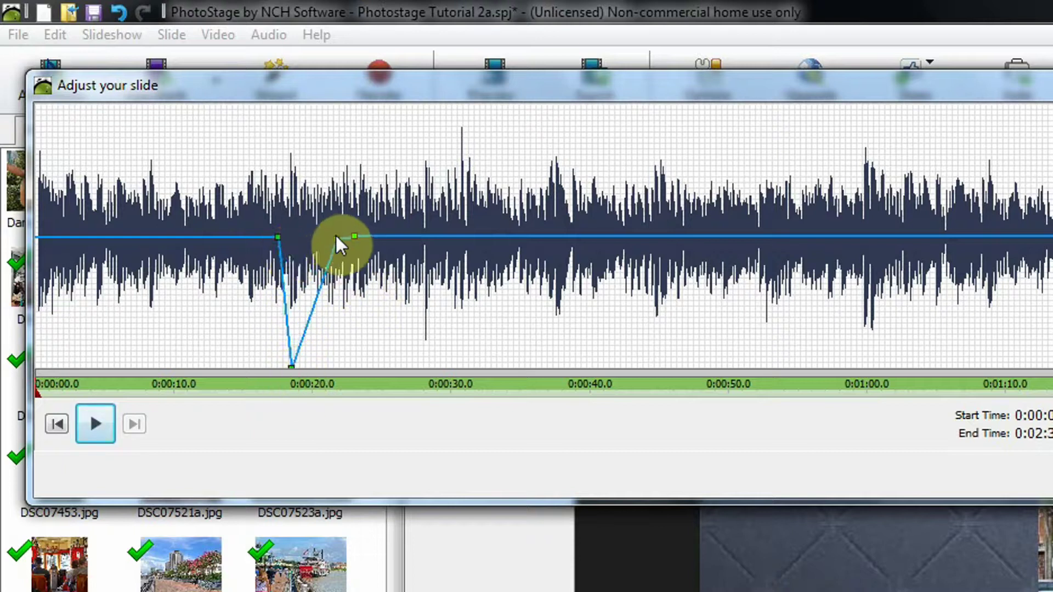
left_click_drag(336, 240, 343, 372)
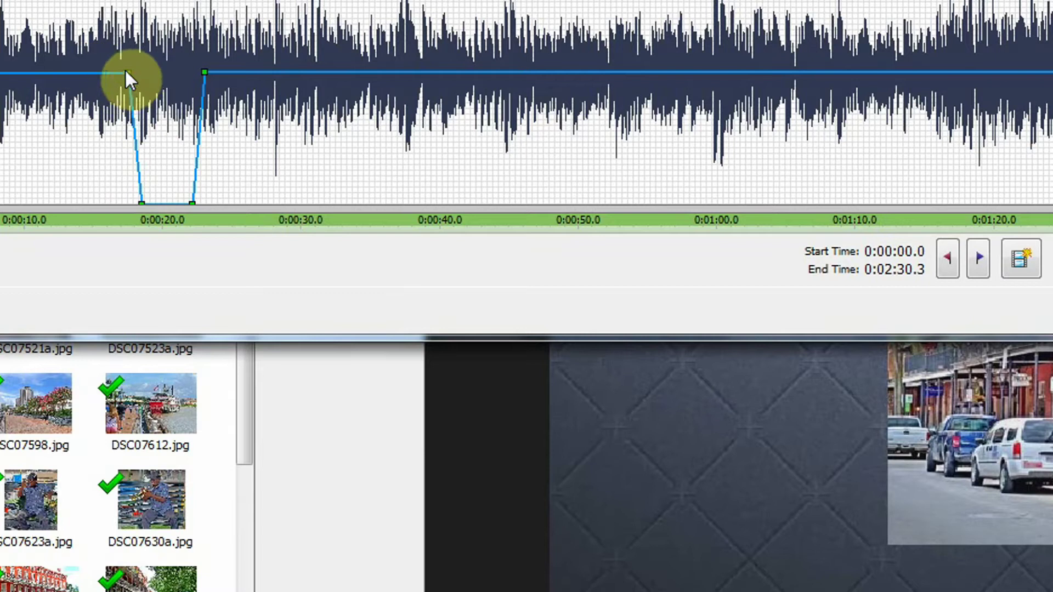
Step: Adjust the ramp points so the music dips from about 0:00:18 to 0:00:23, then returns to full
left_click_drag(125, 72, 113, 73)
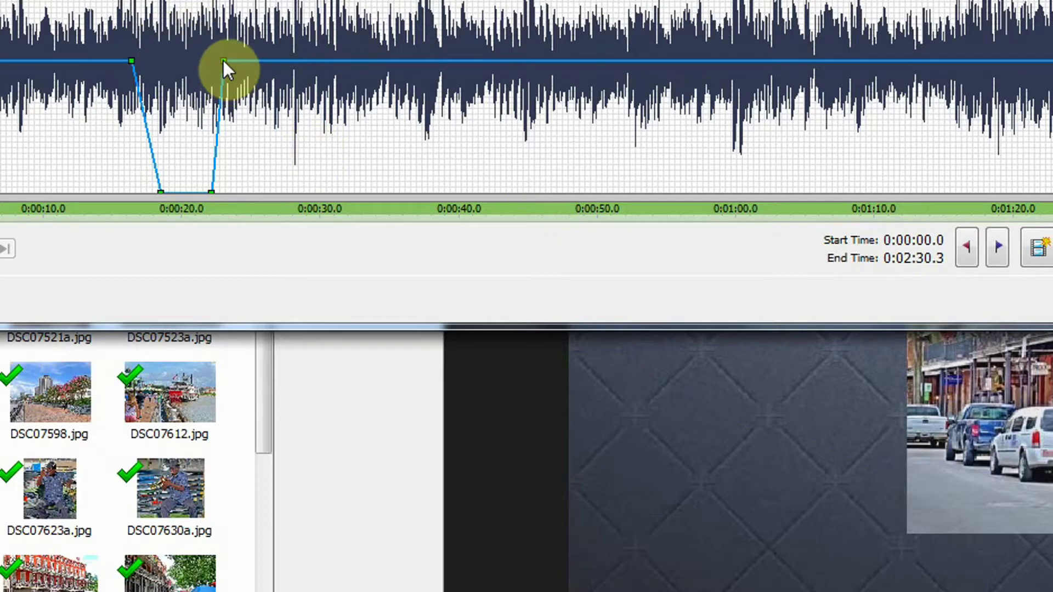
left_click_drag(224, 61, 236, 58)
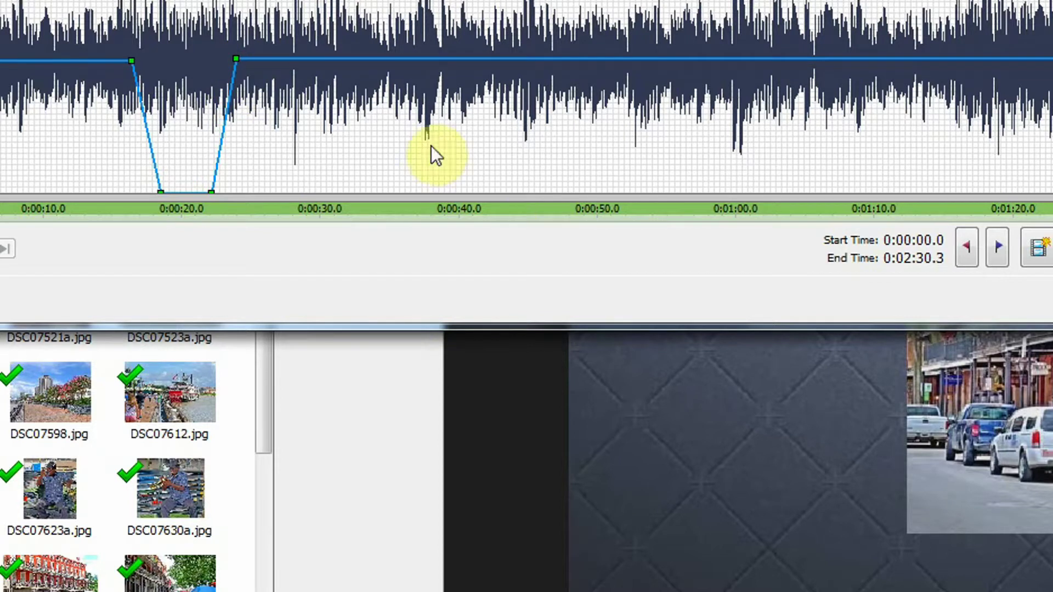
left_click_drag(233, 58, 248, 60)
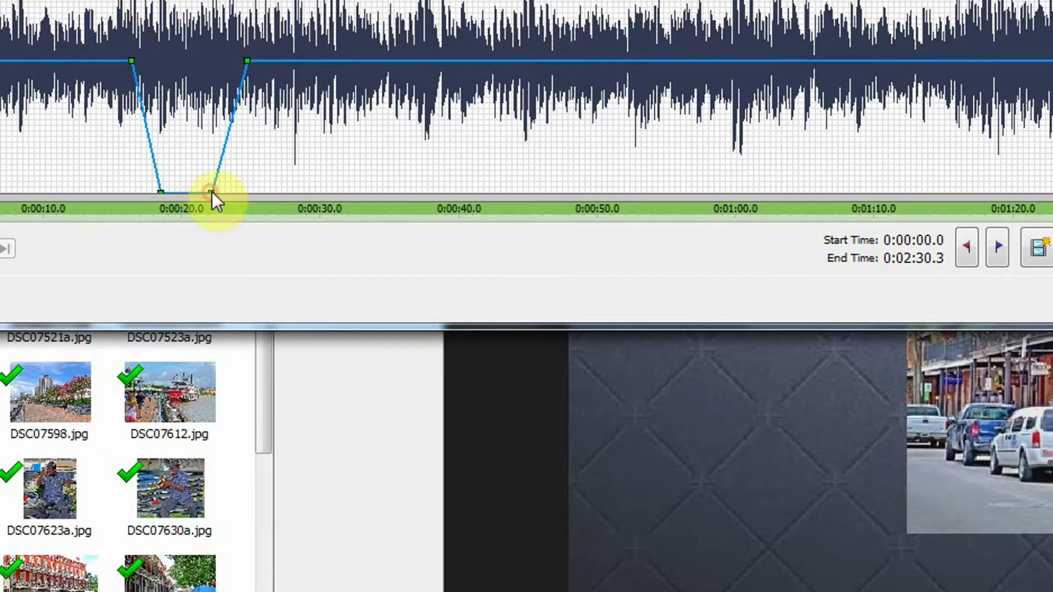
left_click_drag(212, 192, 221, 193)
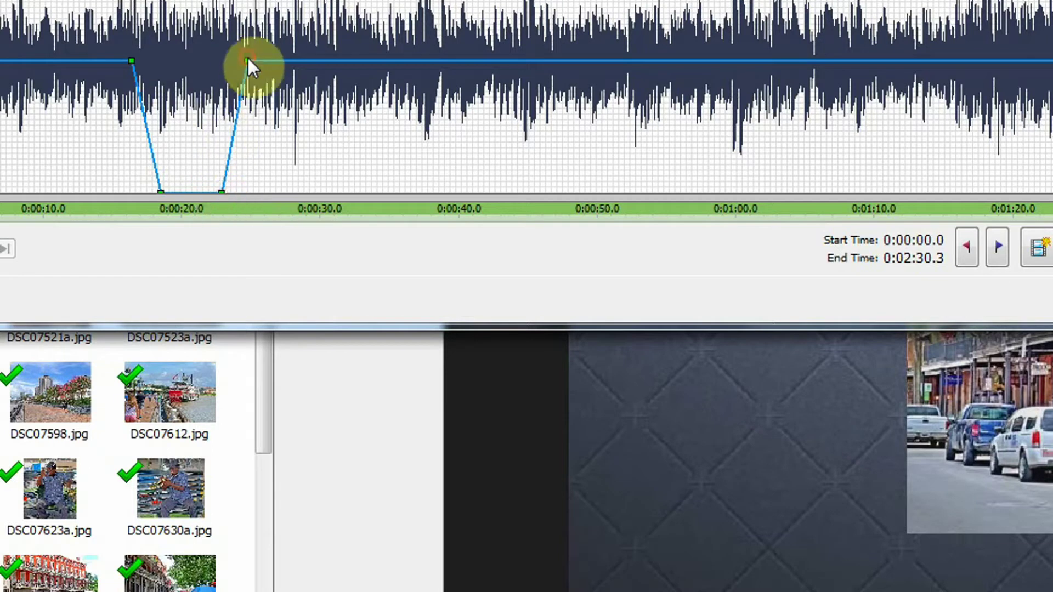
left_click_drag(248, 58, 258, 59)
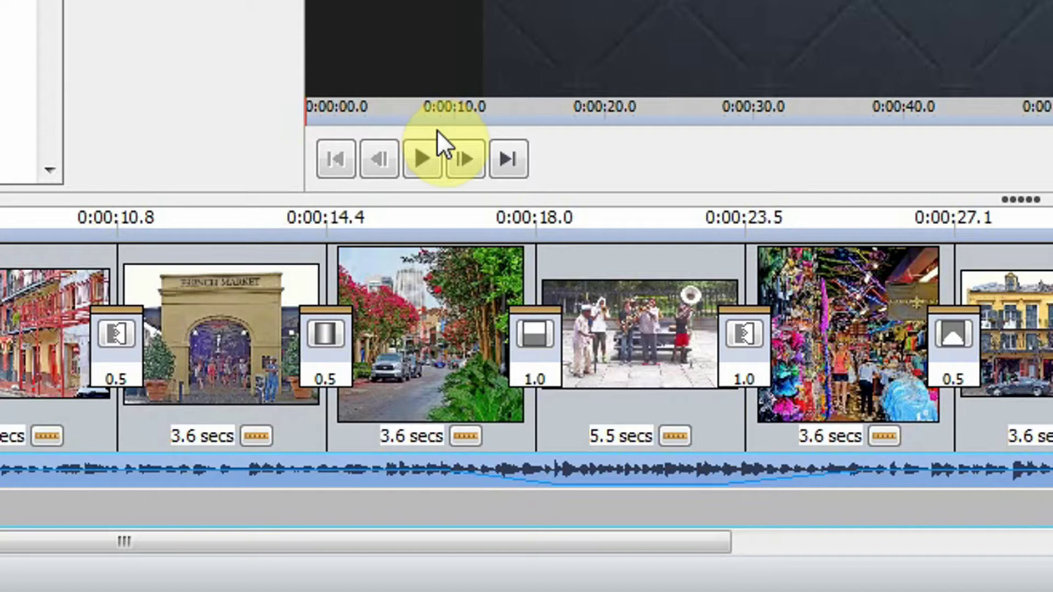
Step: Play the slideshow from 0:00:16.5 through the music dip, pause, and select the Street Band clip
left_click(487, 221)
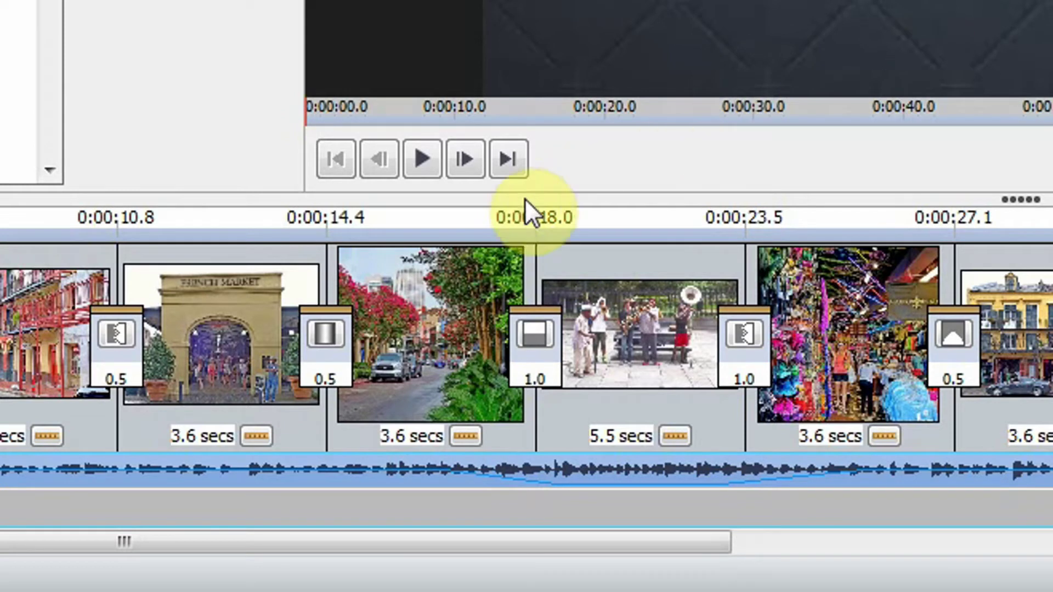
left_click(437, 223)
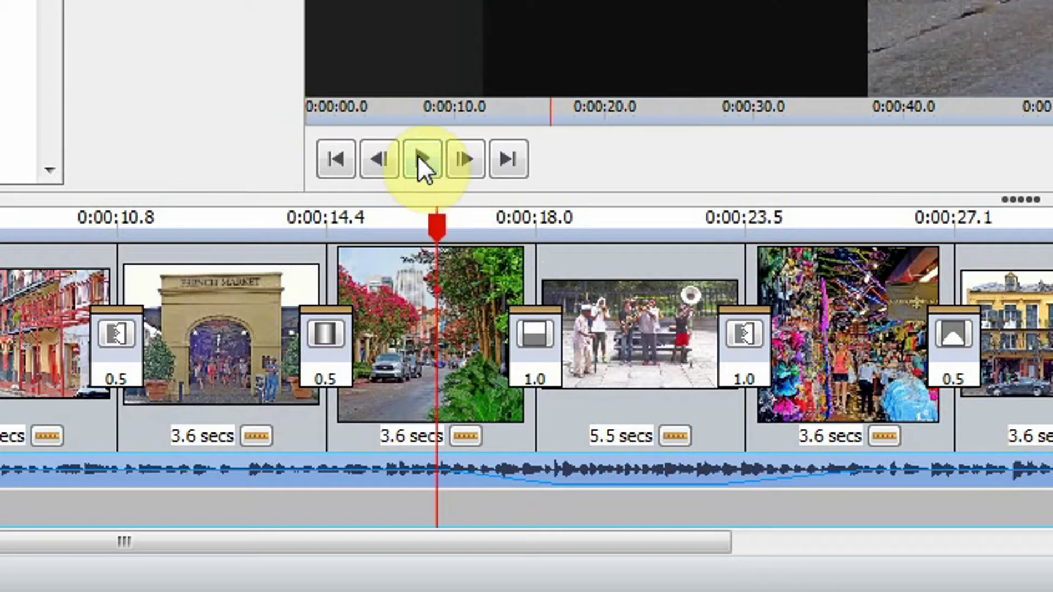
left_click(420, 159)
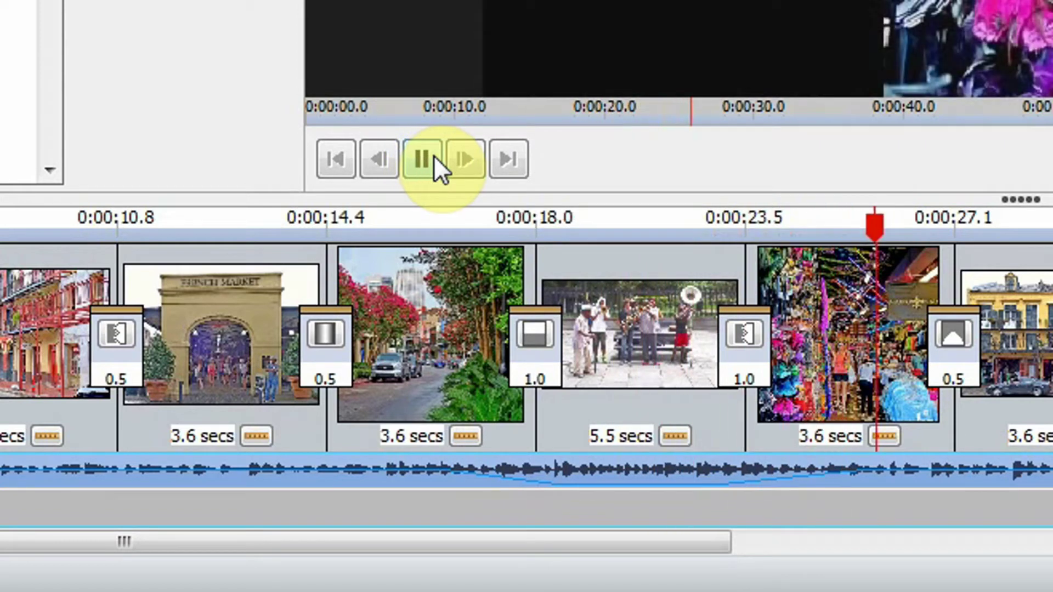
left_click(434, 158)
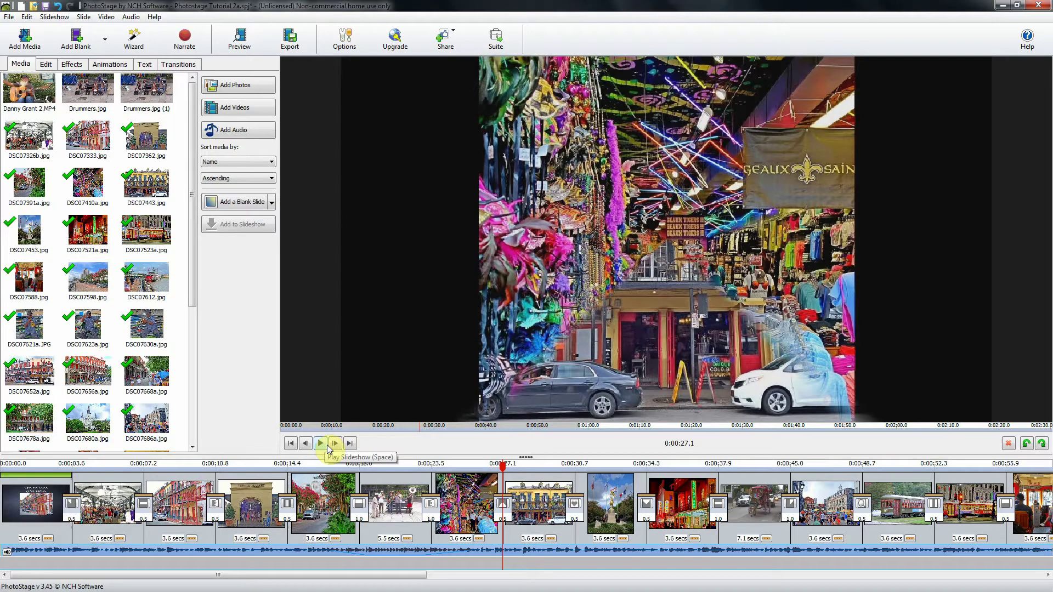
left_click(396, 507)
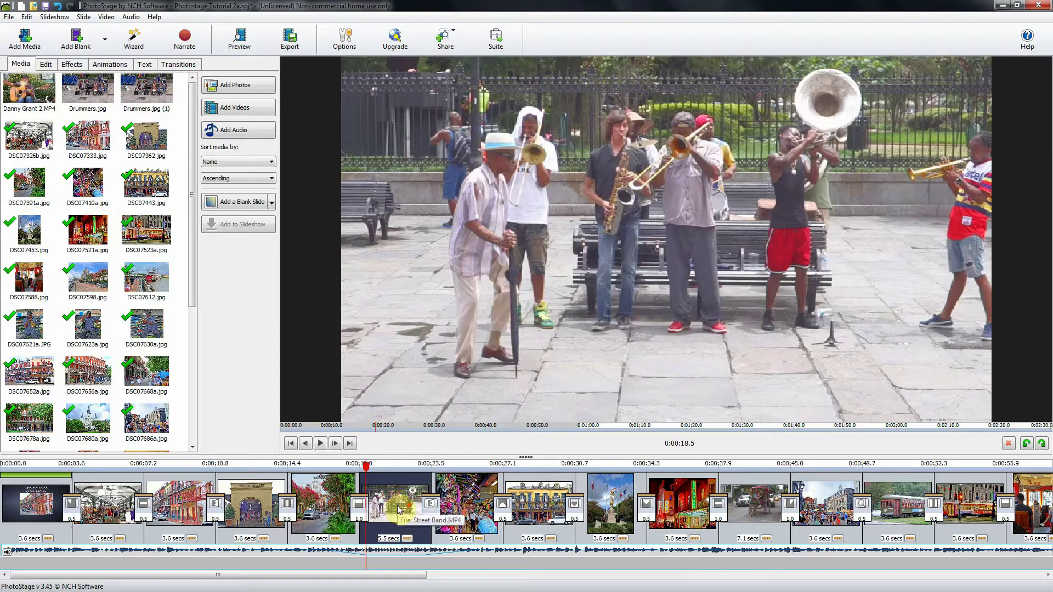
Step: Boost the Street Band clip's own volume to 5dB with Adjust clip volume
right_click(399, 510)
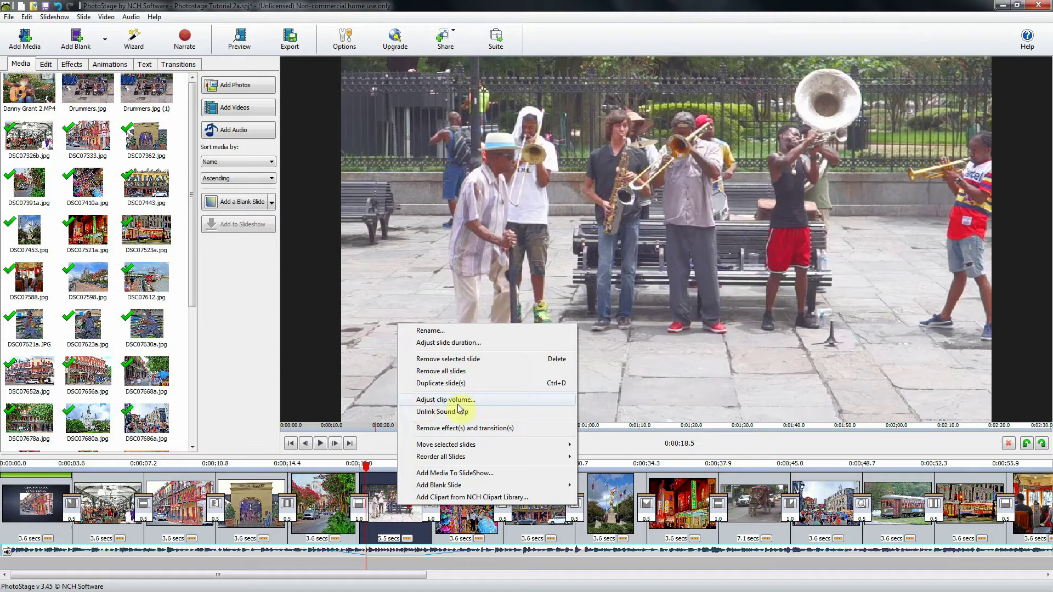
left_click(440, 401)
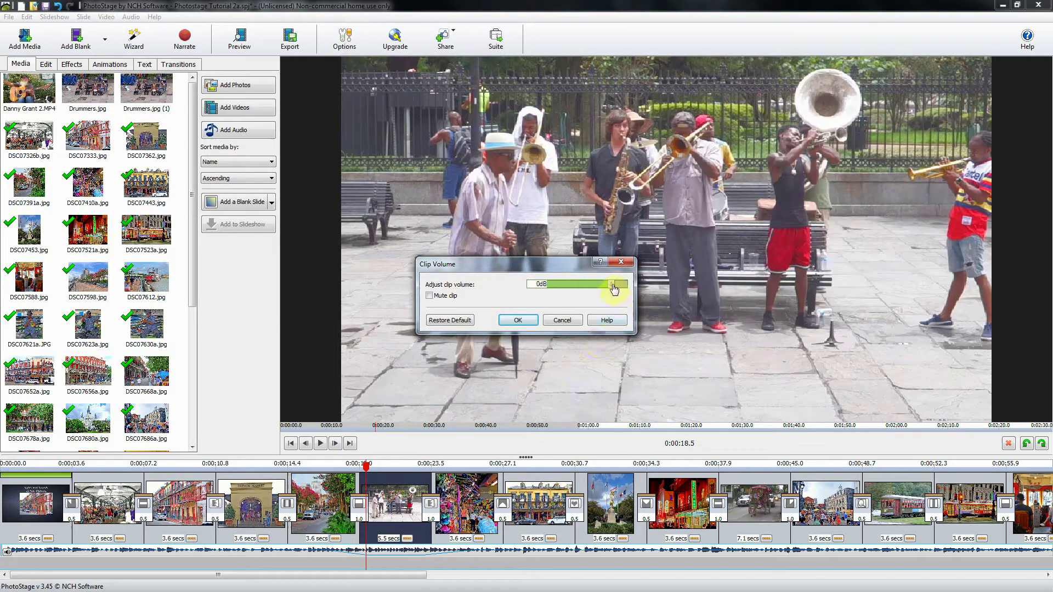
left_click_drag(613, 289, 620, 291)
Step: Confirm the 5dB clip volume boost and select another slide in the storyboard
left_click(522, 320)
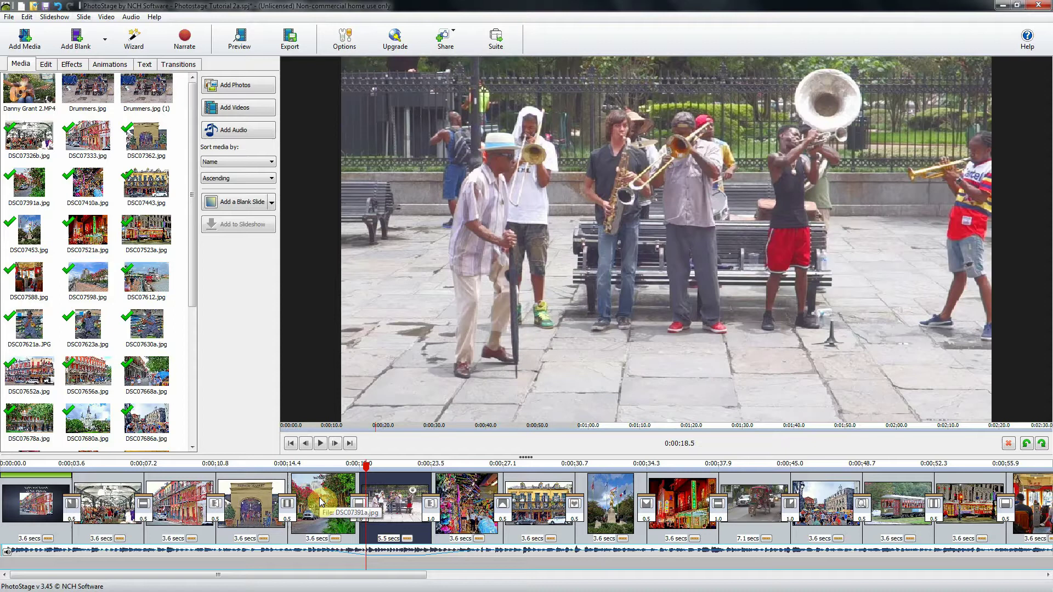
left_click(610, 502)
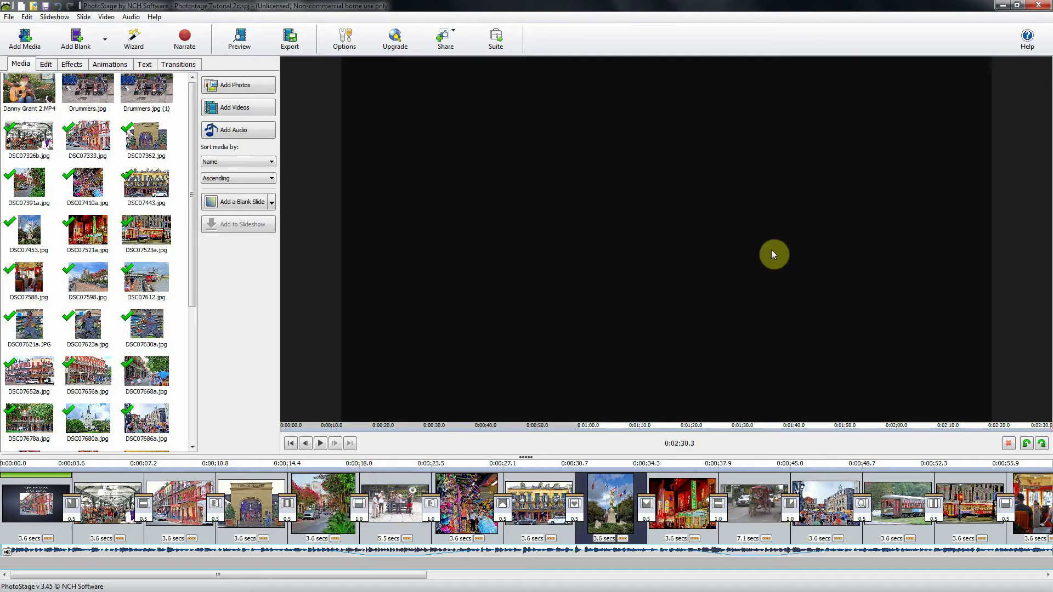